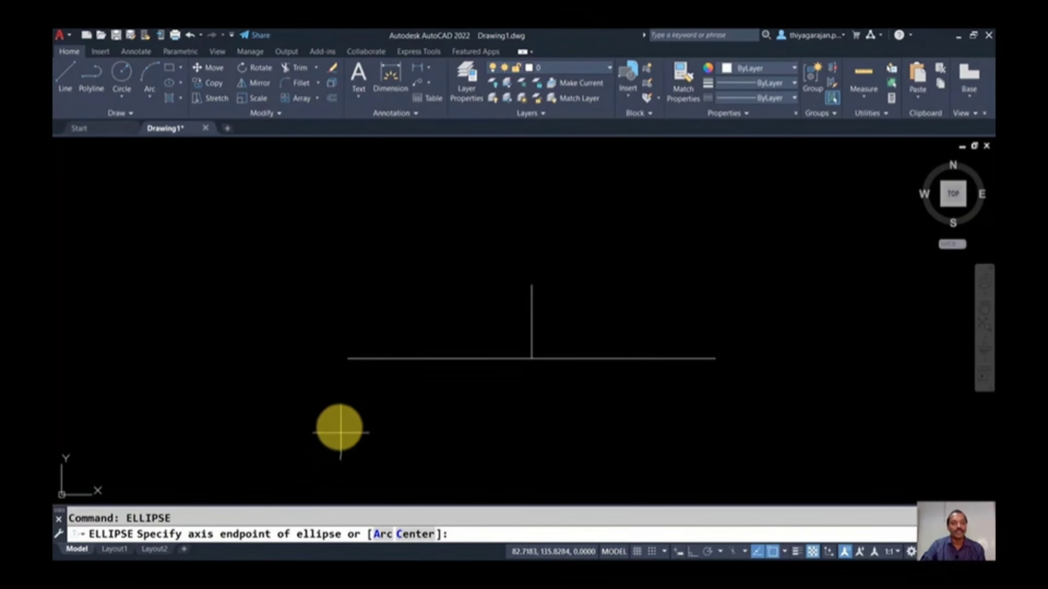
# Step: Draw an ellipse whose first axis spans the horizontal line's endpoints, with the top of the vertical line setting the other axis
pyautogui.click(347, 357)
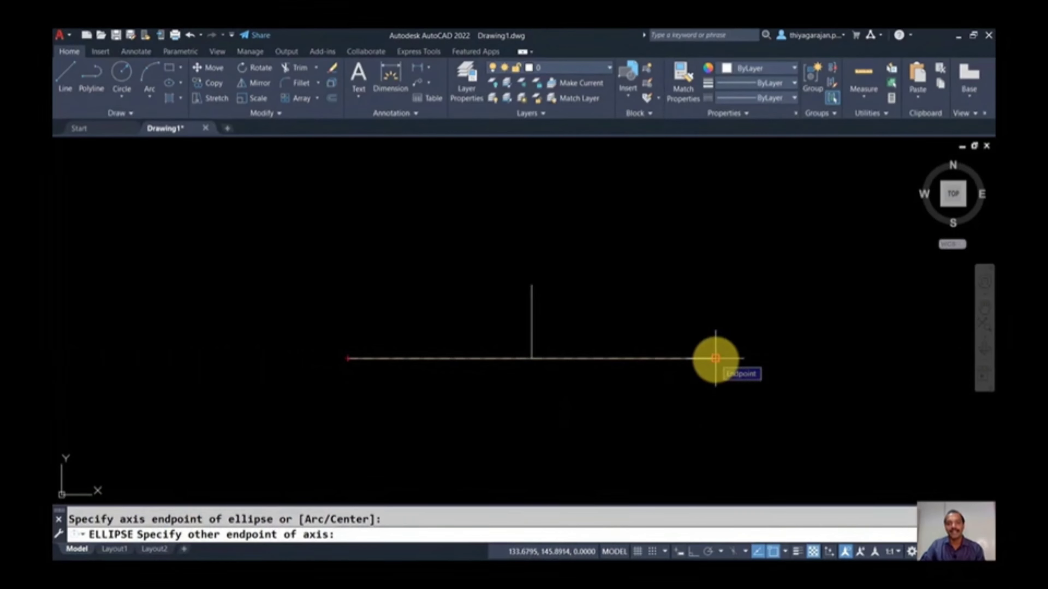
pyautogui.click(715, 359)
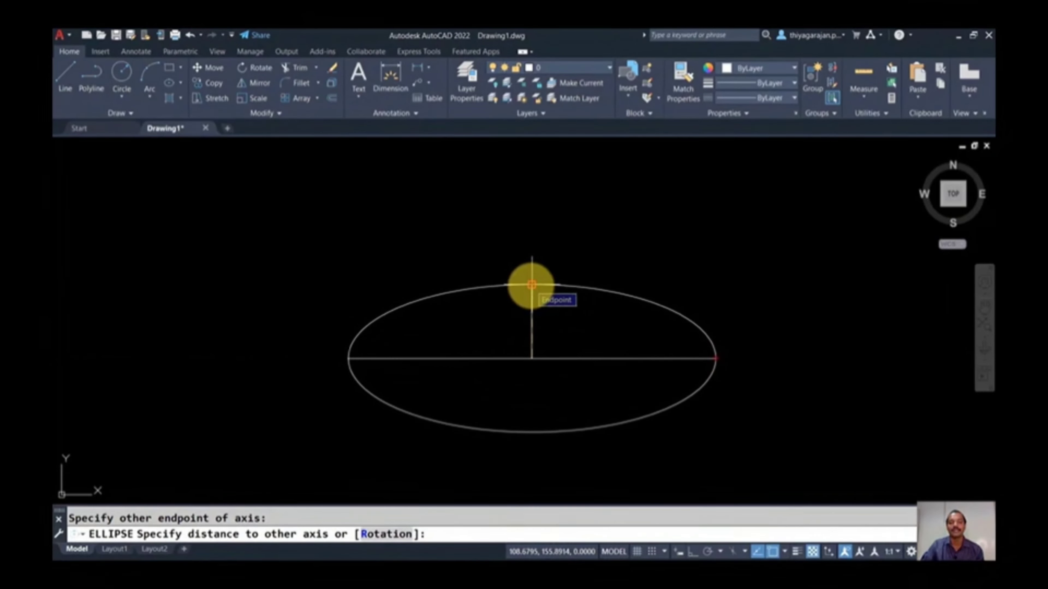
pyautogui.click(531, 285)
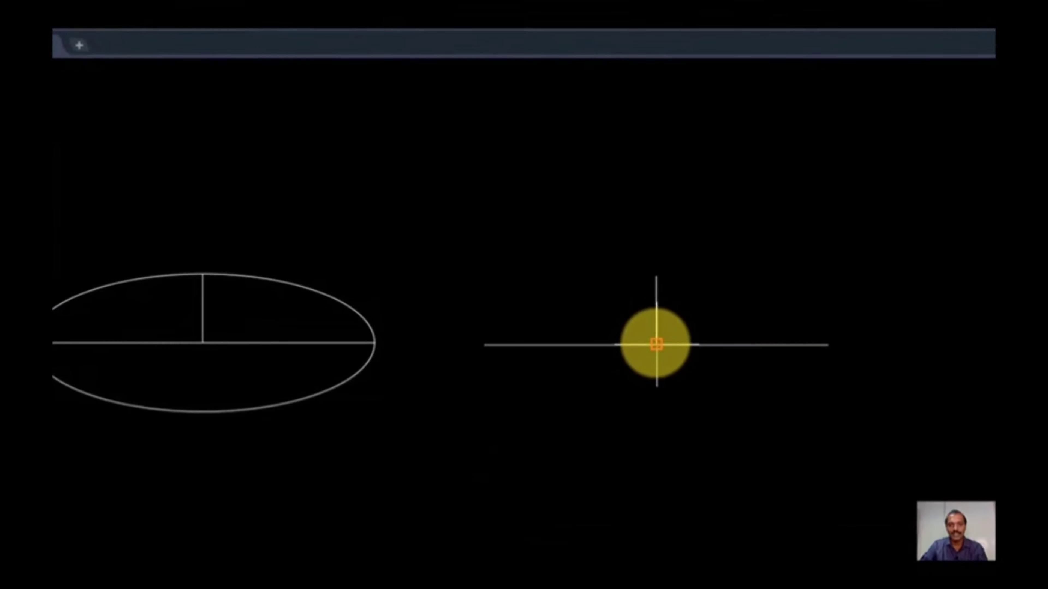
# Step: Draw an ellipse on the second pair of lines, centred at their junction, through the horizontal line's right end and the vertical line's top
pyautogui.click(656, 344)
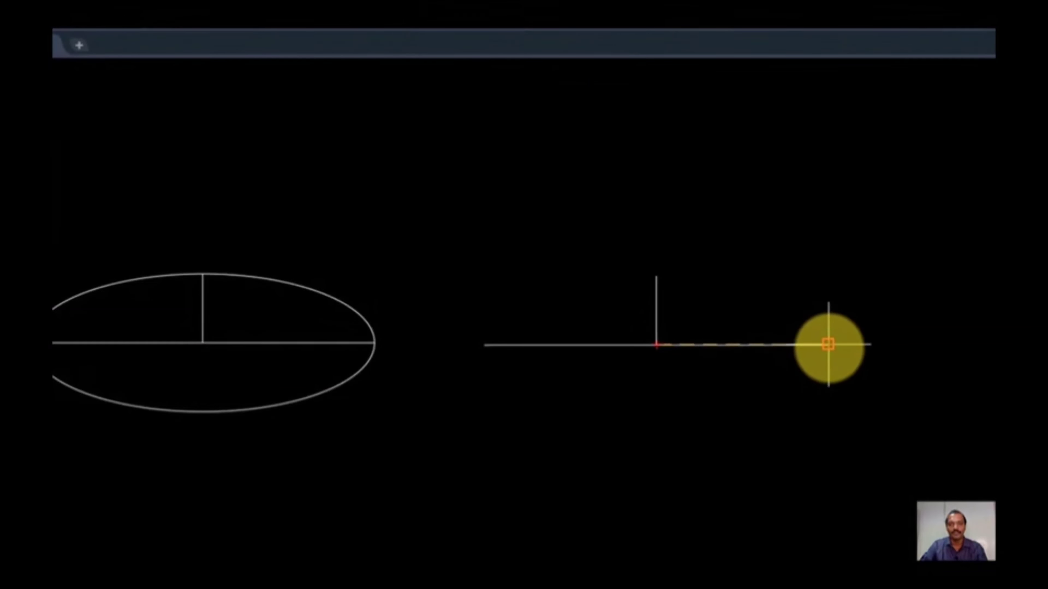
pyautogui.click(828, 345)
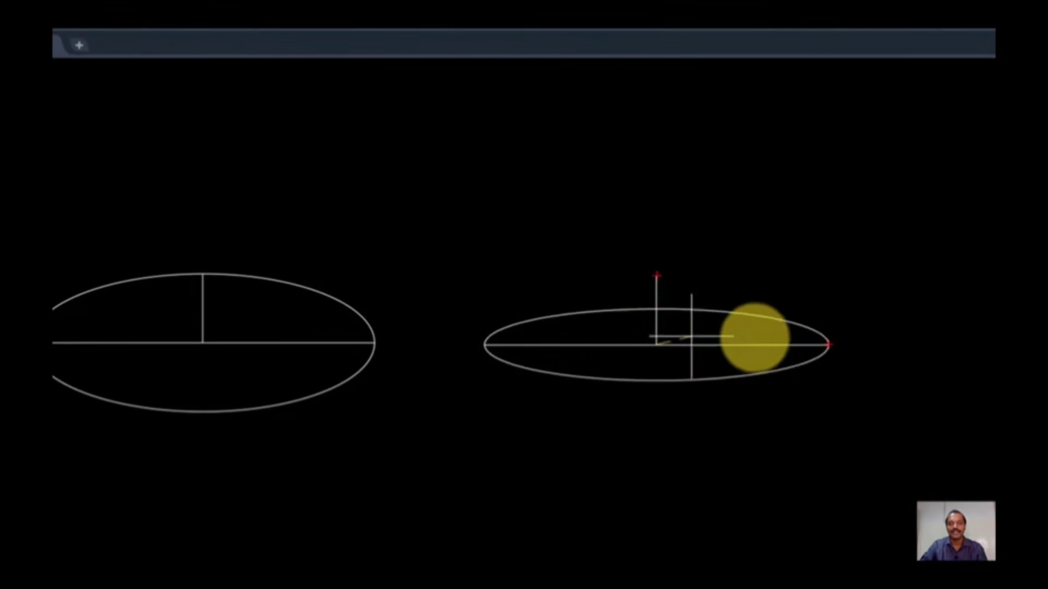
pyautogui.click(656, 277)
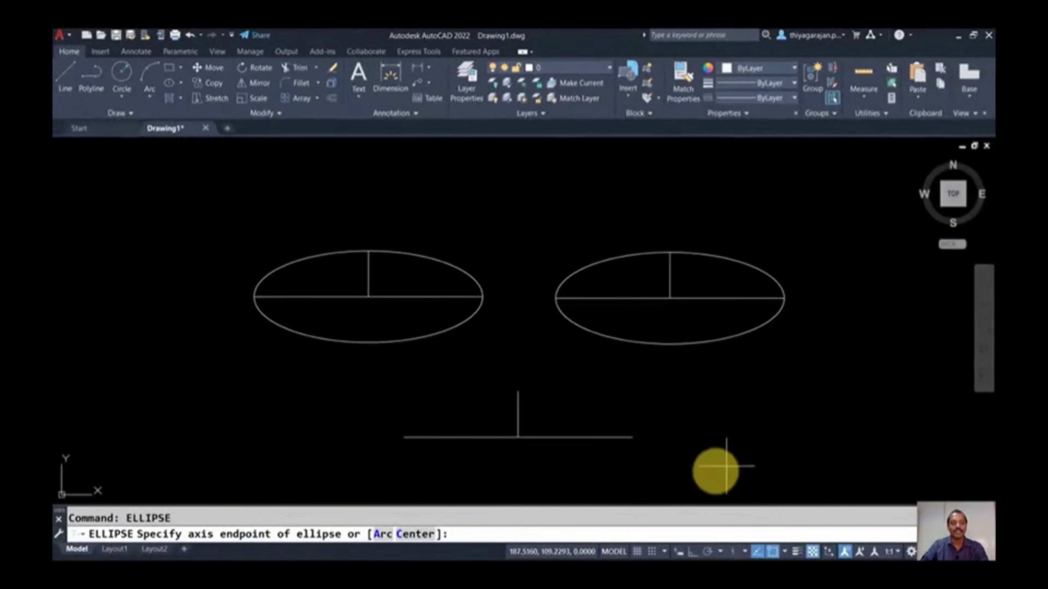
# Step: Draw a centre-based ellipse on the third pair of lines, picking the vertical line's top first, then the horizontal line's right end
pyautogui.click(416, 534)
pyautogui.click(518, 437)
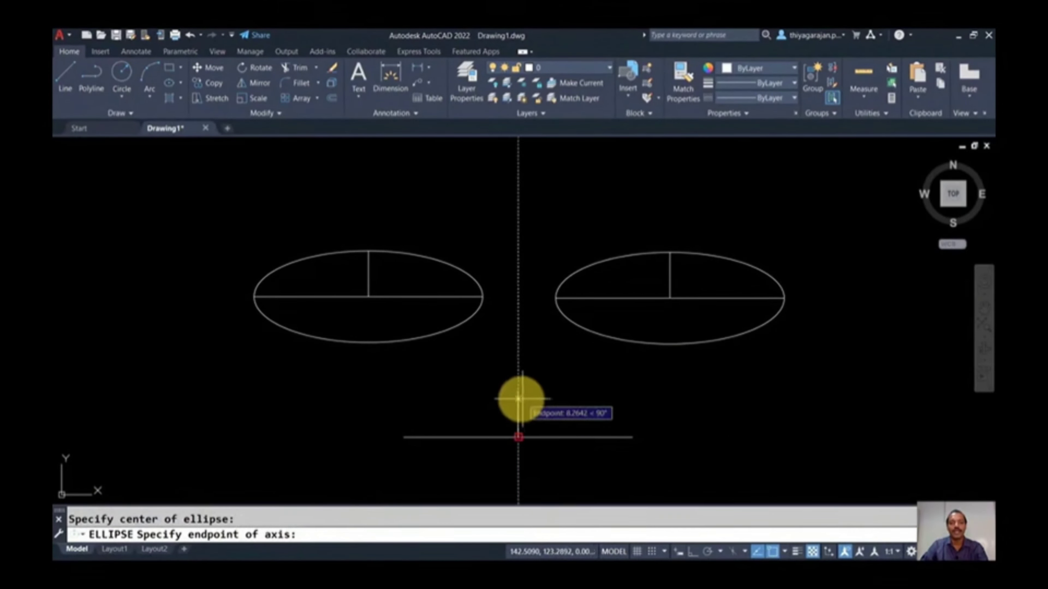
pyautogui.click(518, 392)
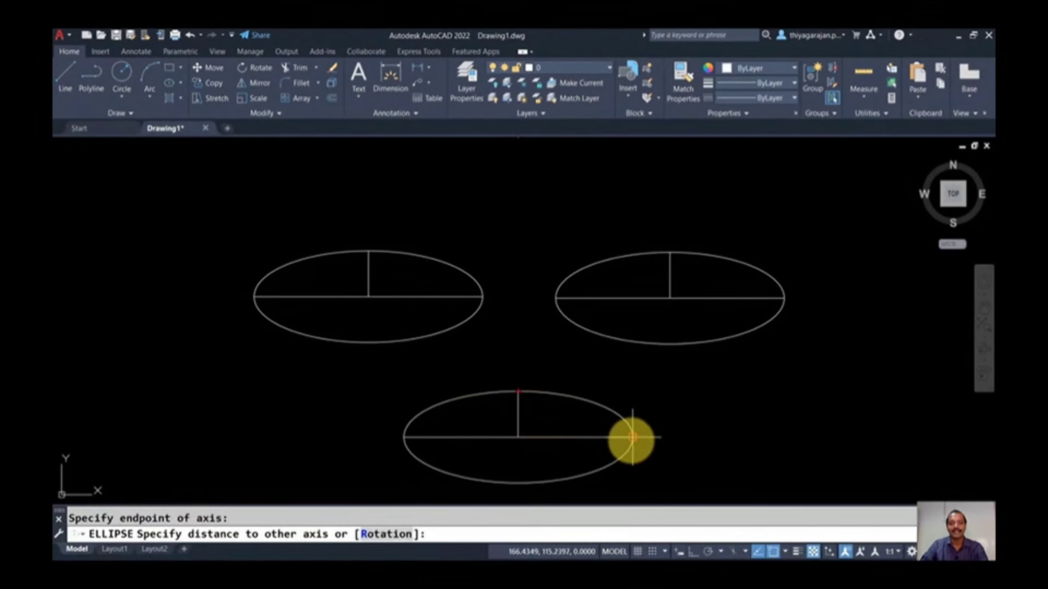
pyautogui.click(632, 437)
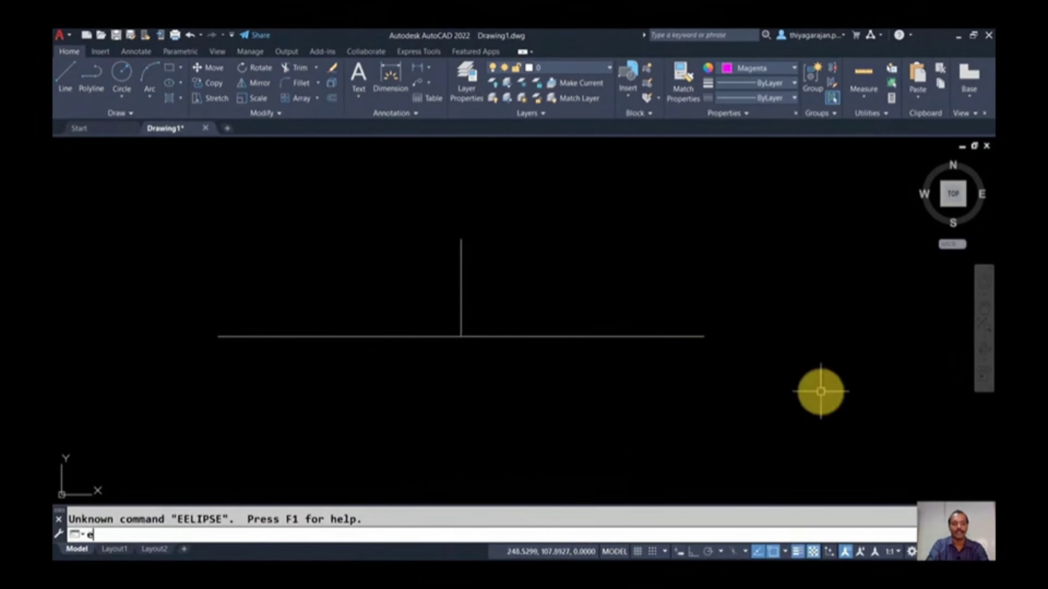
# Step: Draw a magenta ellipse centred at the line junction, ending at the horizontal line's right end, with a rotation of 10 around the major axis
pyautogui.press('Return')
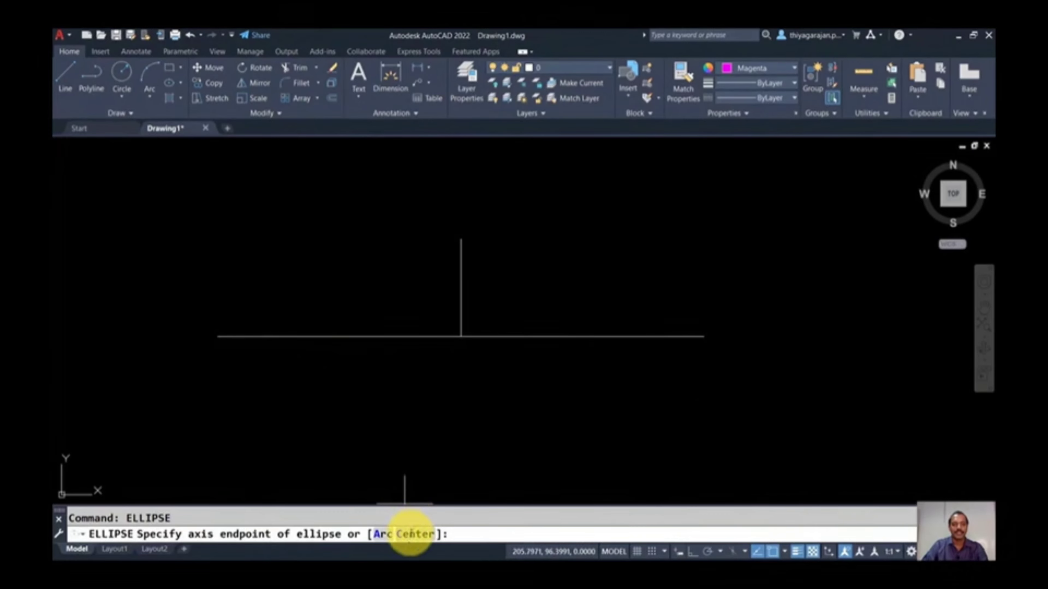
pyautogui.click(411, 535)
pyautogui.click(462, 336)
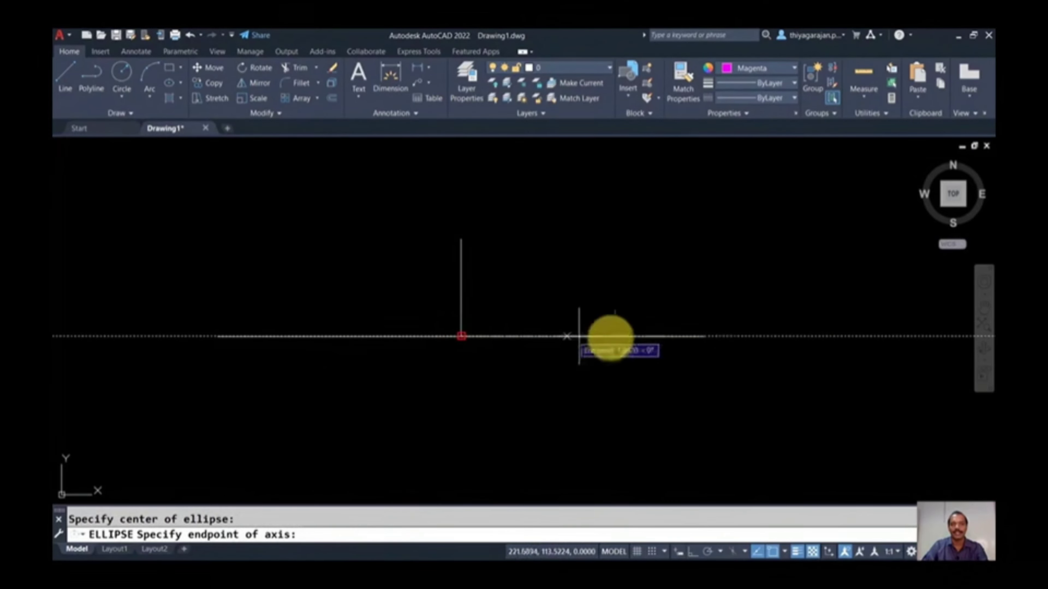
pyautogui.click(704, 336)
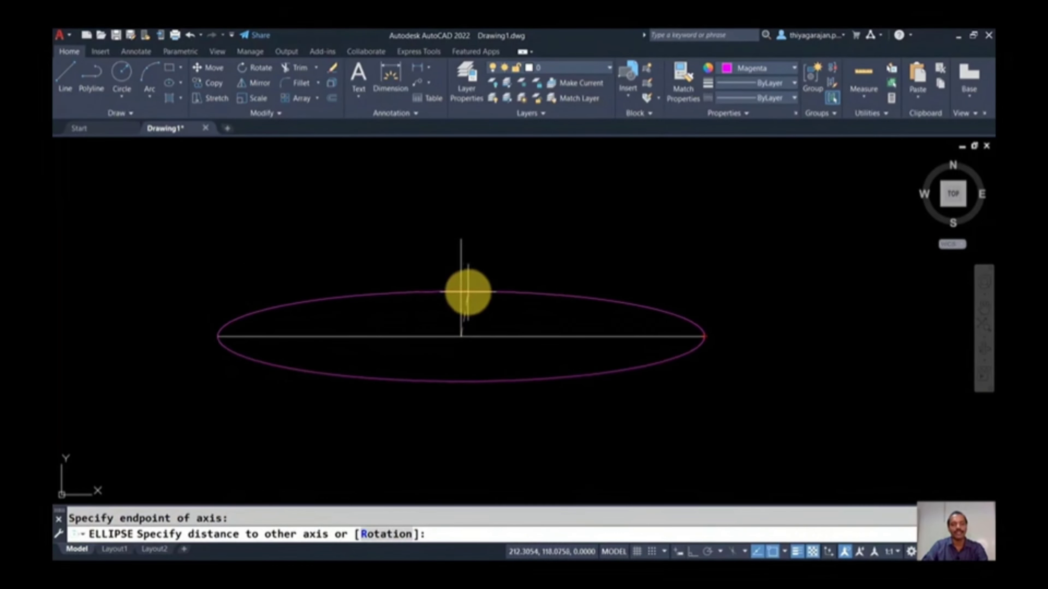
pyautogui.click(383, 535)
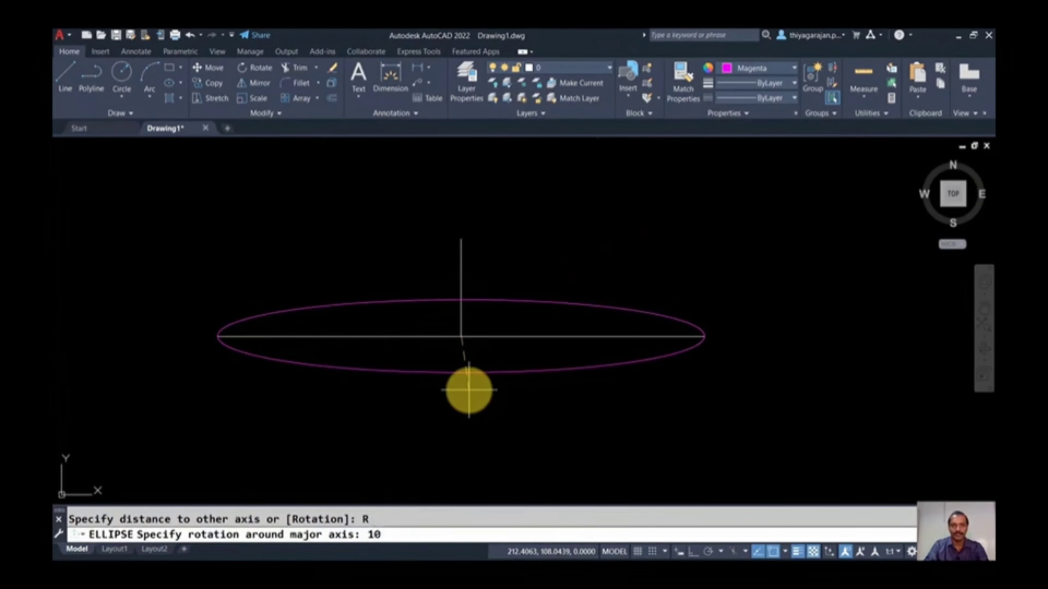
pyautogui.press('Return')
pyautogui.scroll(-1, 441, 300)
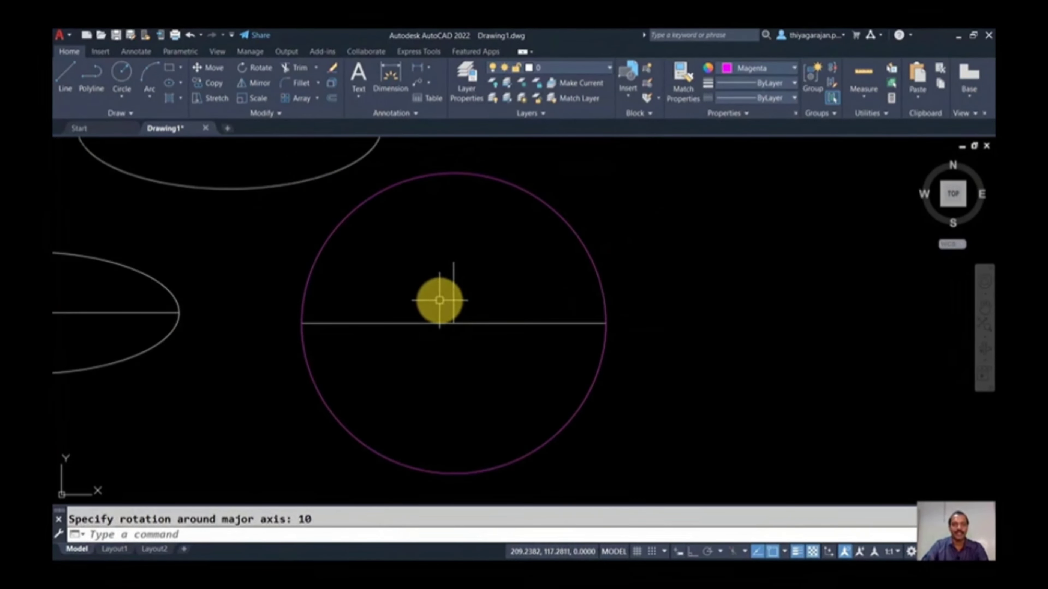
# Step: Draw a second ellipse from the same centre to the horizontal line's left end, using the Rotation option for its other axis
pyautogui.press('Return')
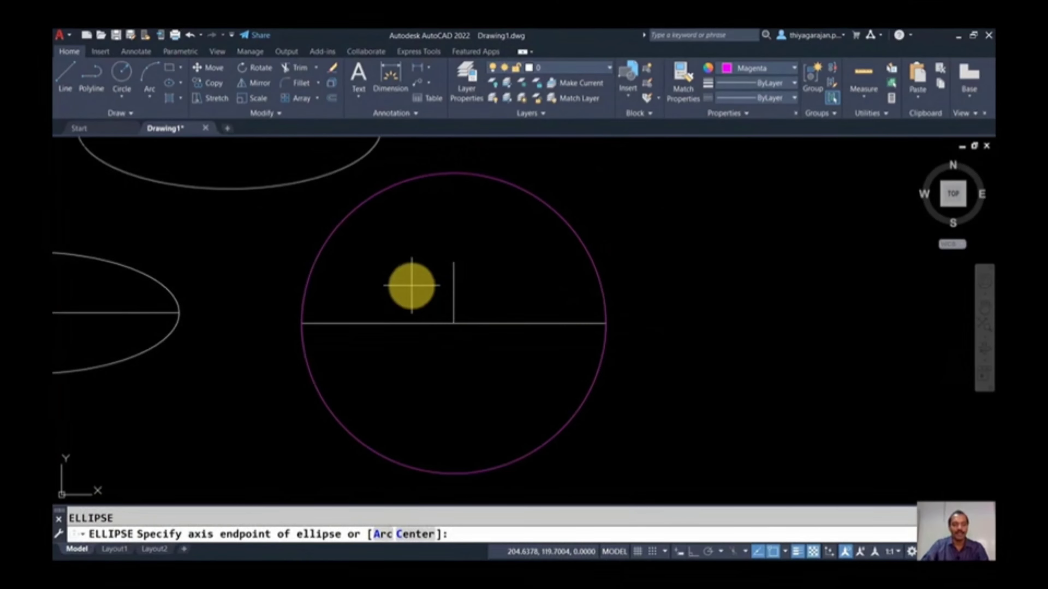
pyautogui.click(404, 535)
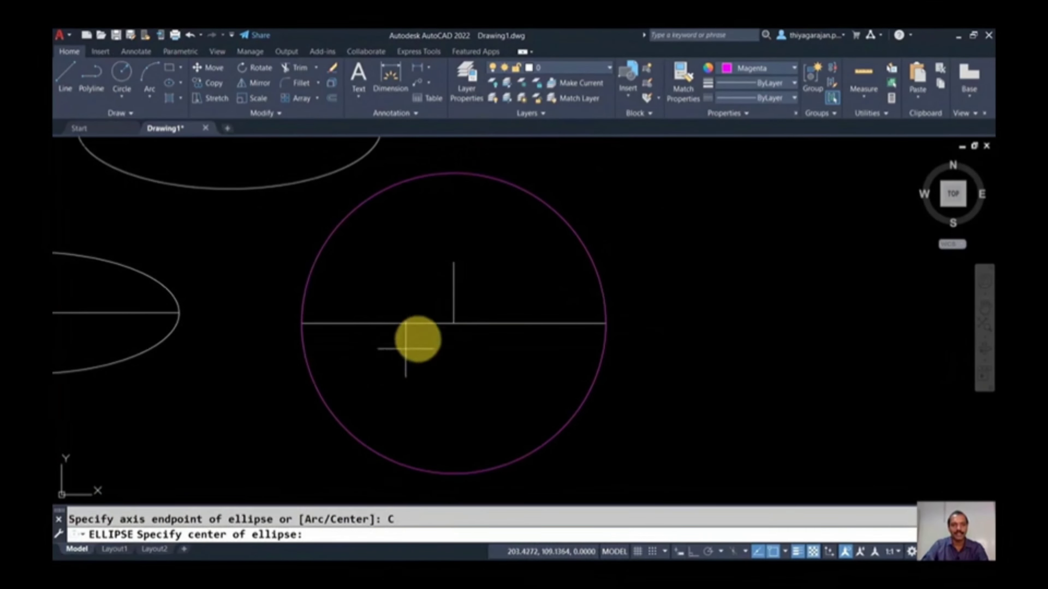
pyautogui.click(454, 323)
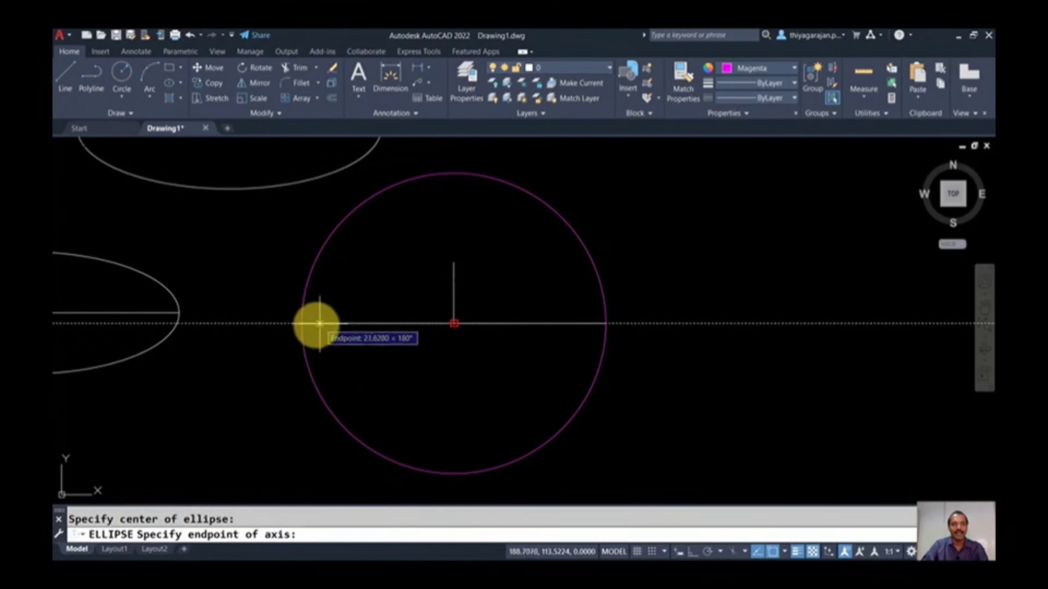
pyautogui.click(301, 323)
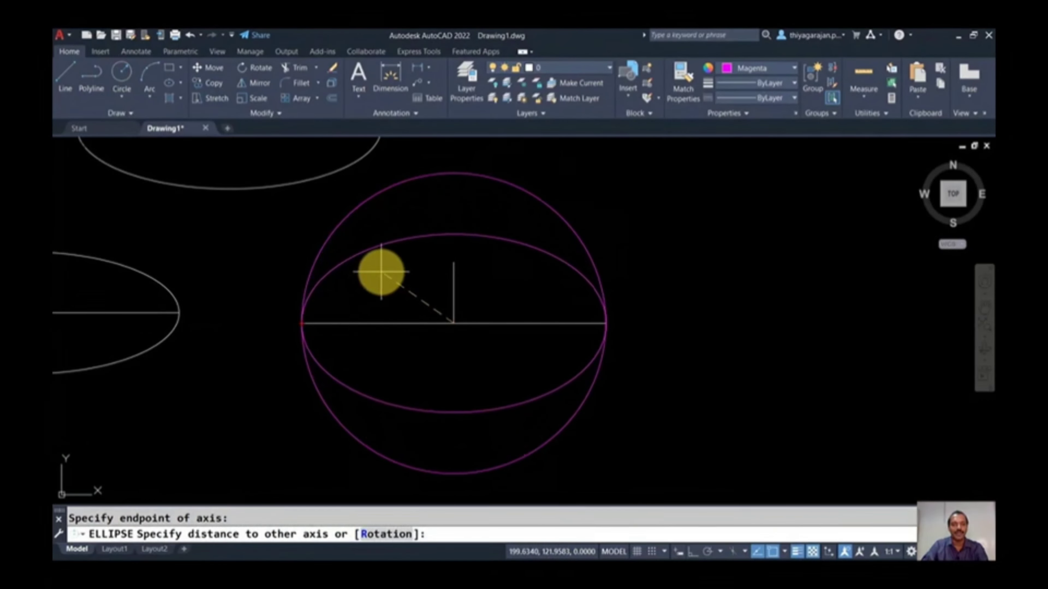
pyautogui.click(372, 539)
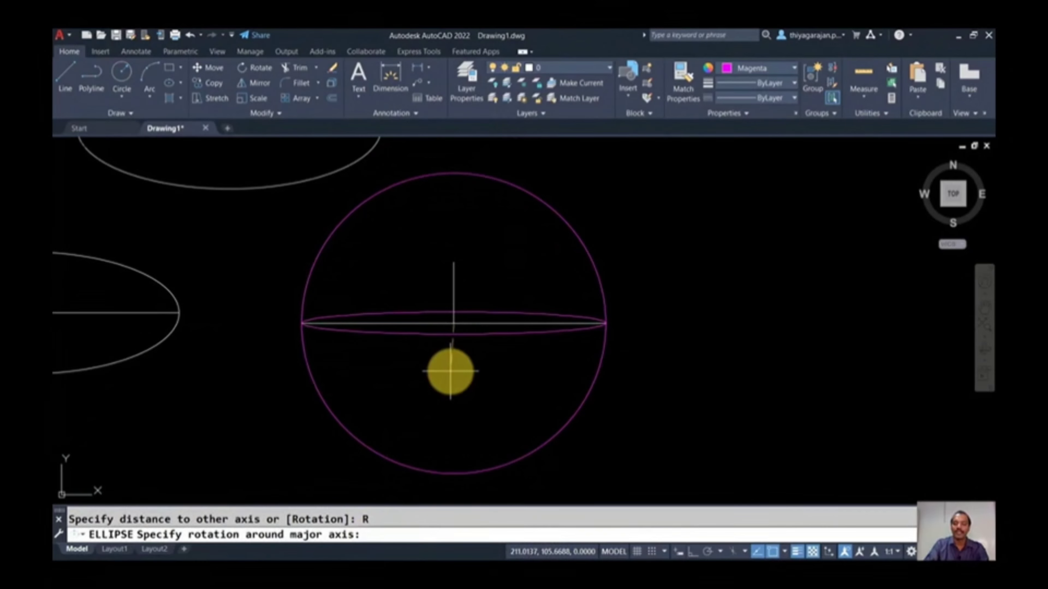
pyautogui.press('Return')
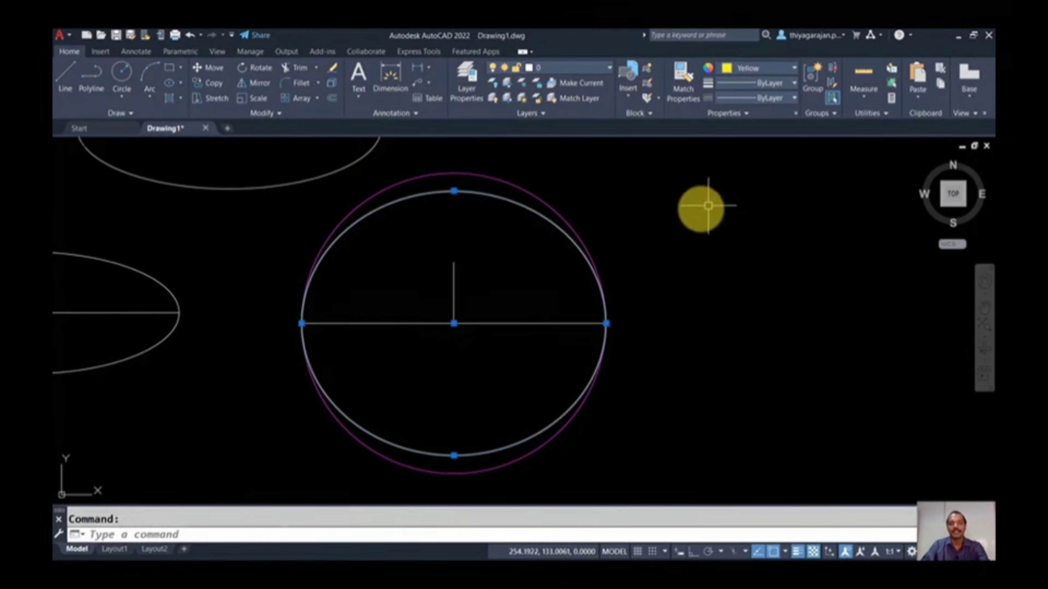
pyautogui.press('Escape')
# Step: Draw a third ellipse using both endpoints of the horizontal line as its axis and the Rotation option for its width
pyautogui.write('el')
pyautogui.press('Return')
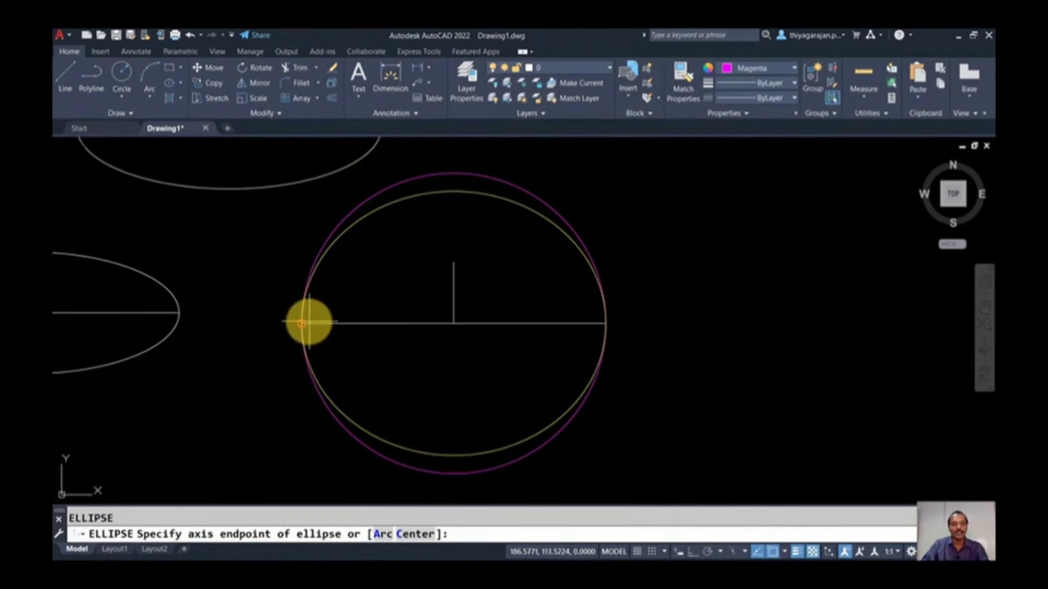
pyautogui.click(302, 323)
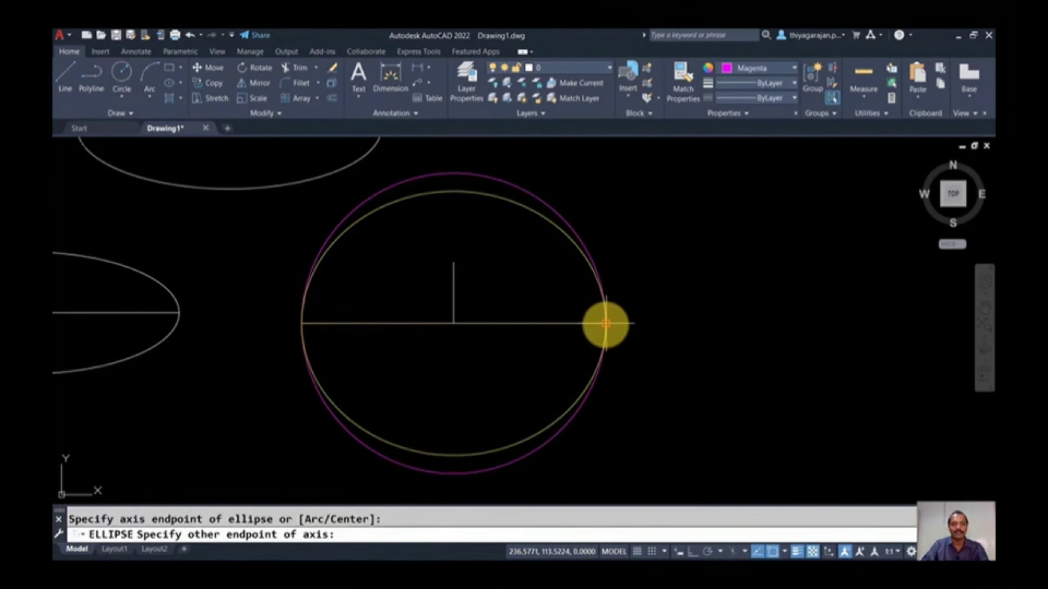
pyautogui.click(605, 323)
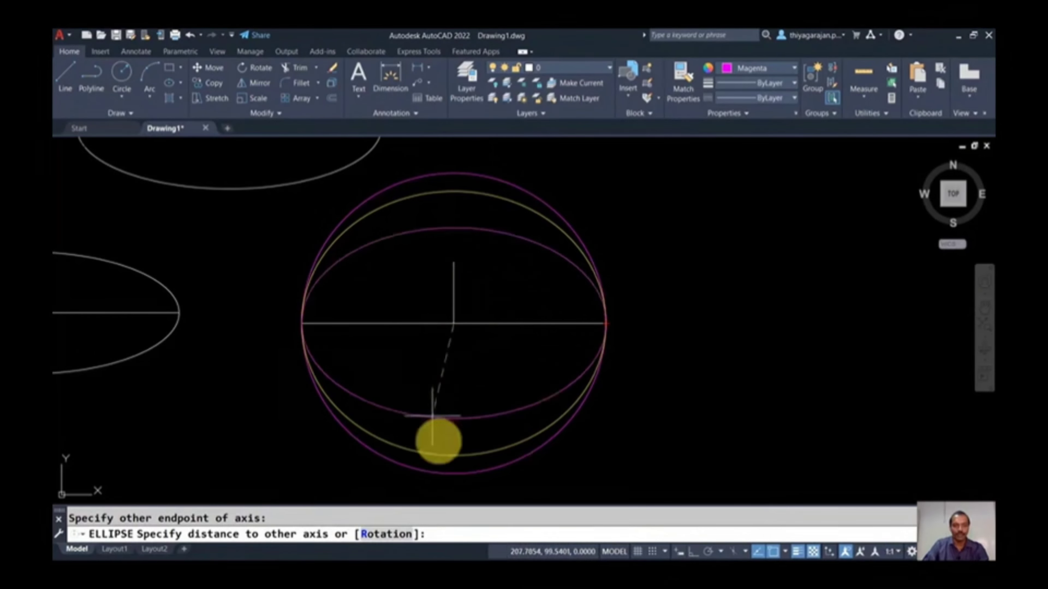
pyautogui.click(387, 535)
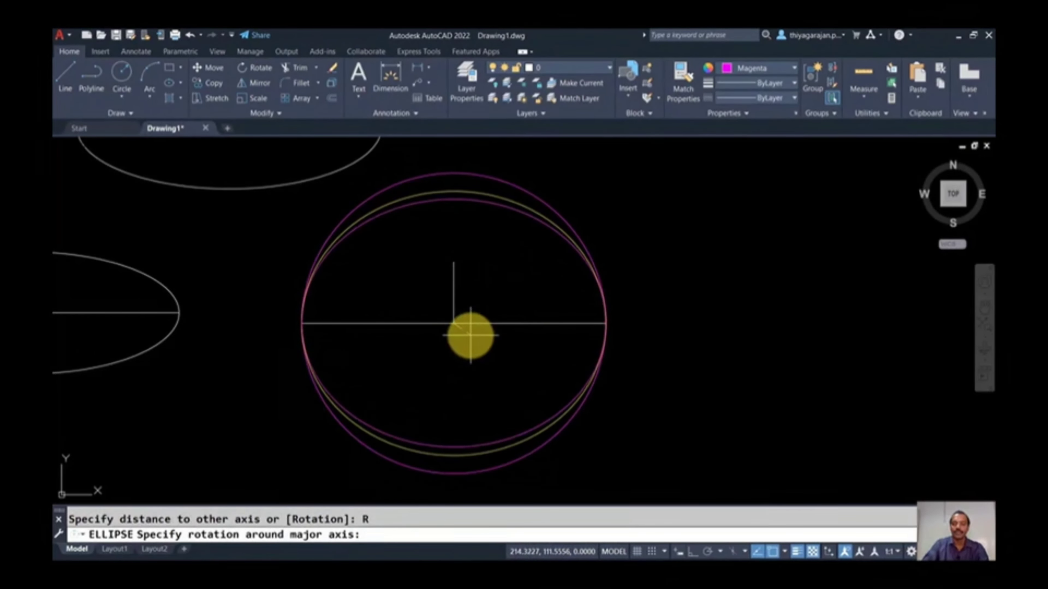
pyautogui.press('Return')
# Step: Draw a fourth ellipse between the horizontal line's endpoints with a rotation of 80 around the major axis
pyautogui.press('Return')
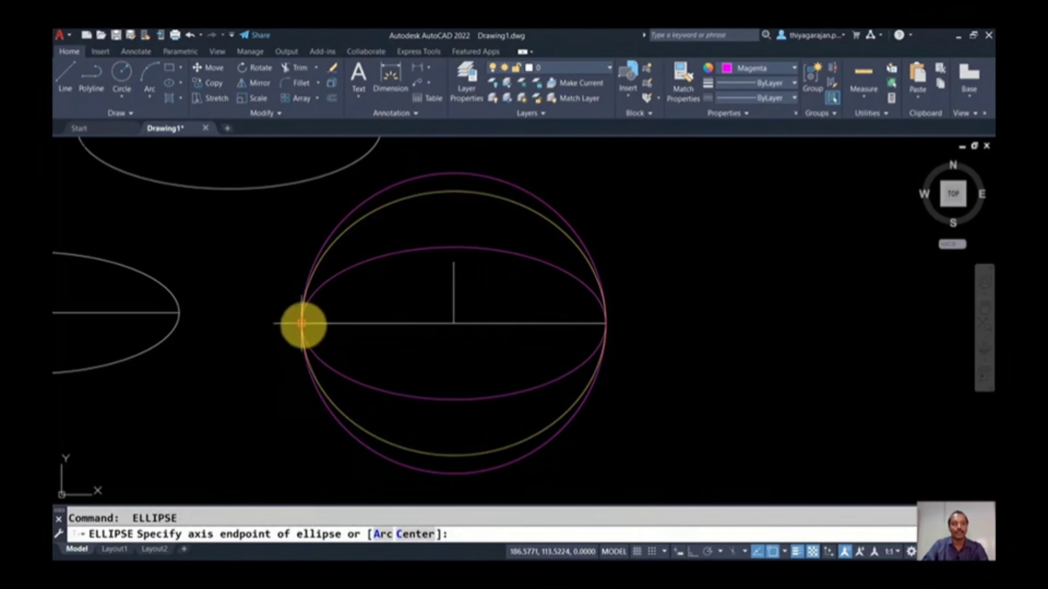
pyautogui.click(302, 323)
pyautogui.click(606, 323)
pyautogui.click(387, 534)
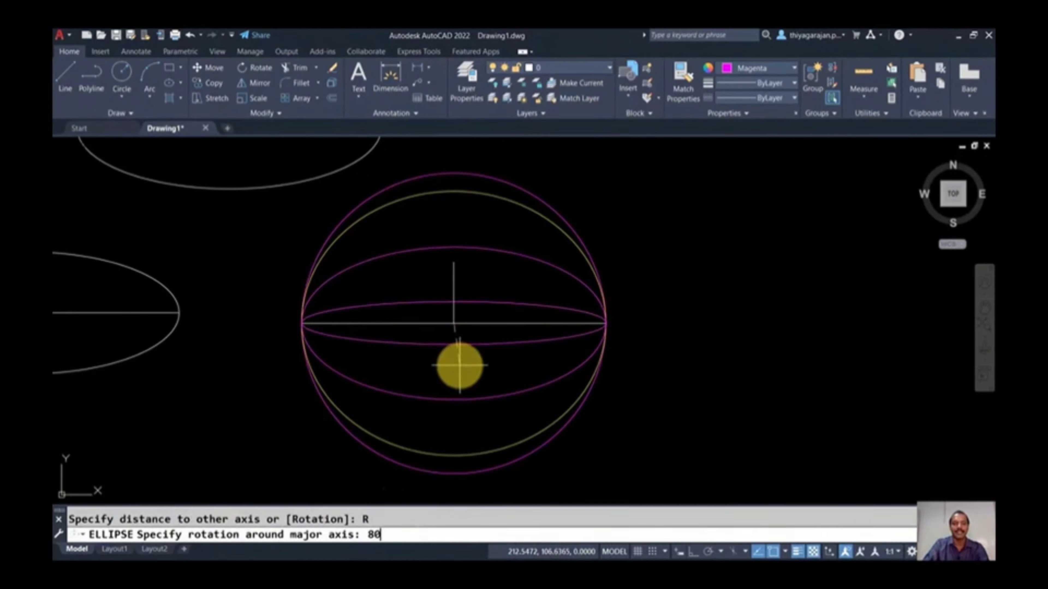
pyautogui.press('Return')
pyautogui.press('Escape')
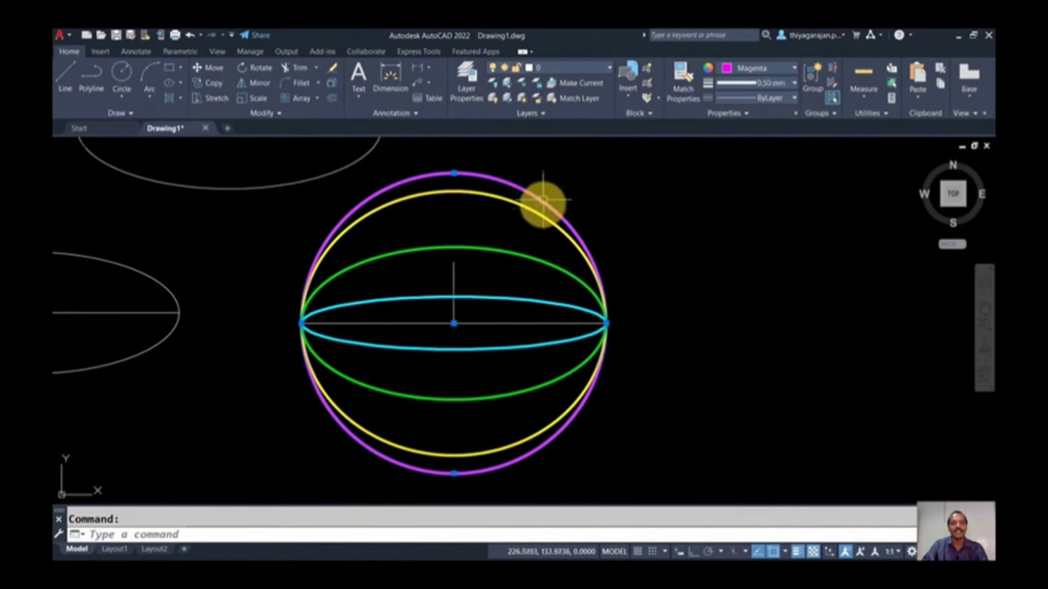
pyautogui.press('Return')
pyautogui.press('Escape')
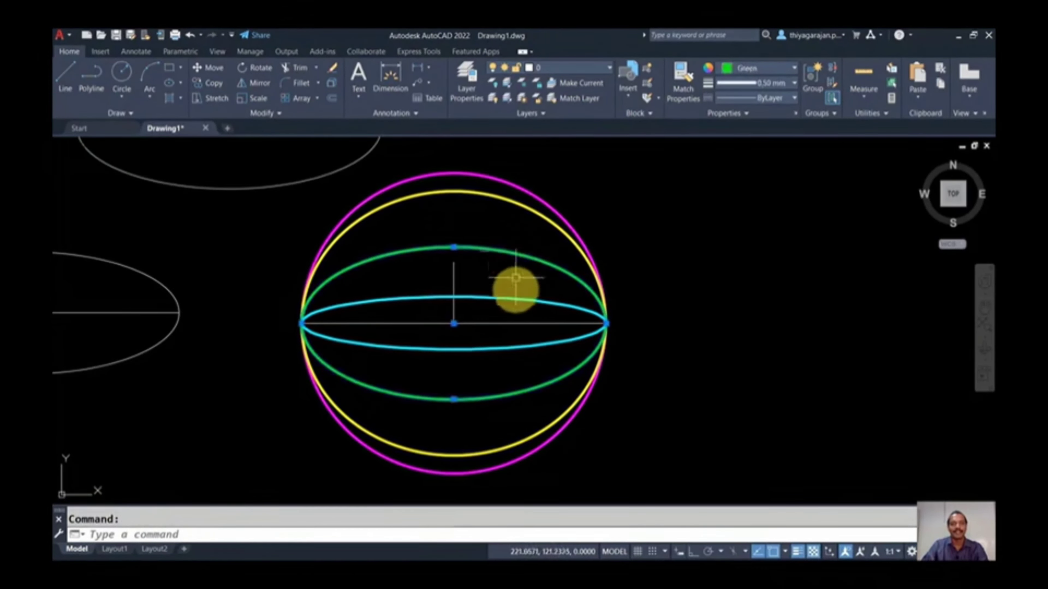
pyautogui.press('Escape')
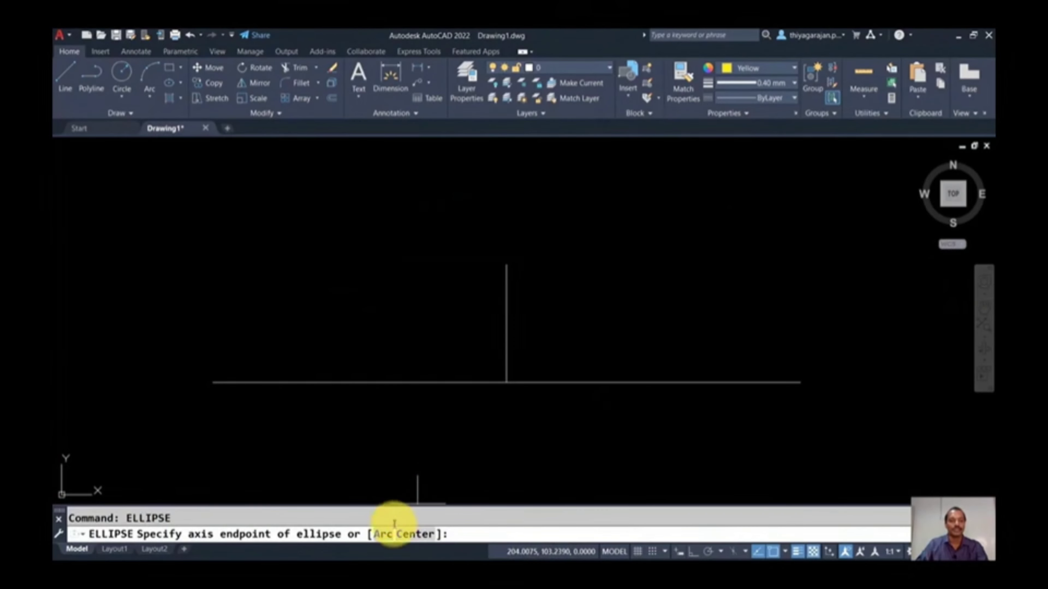
# Step: Draw an elliptical arc from the horizontal line's left end to its right end, other-axis distance 15, start angle 0, end angle 270
pyautogui.click(384, 536)
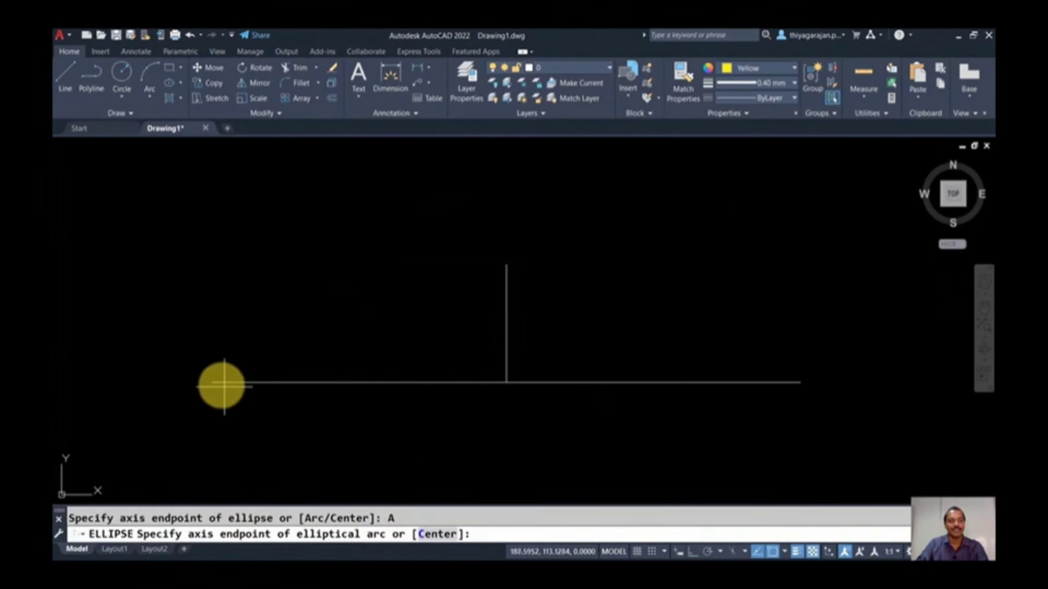
pyautogui.click(213, 382)
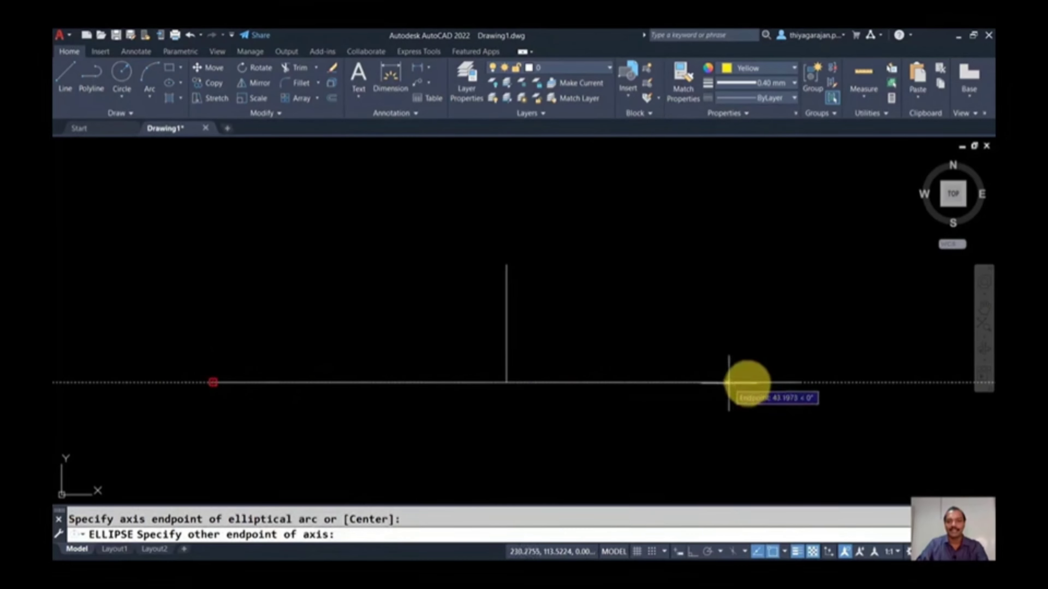
pyautogui.click(801, 383)
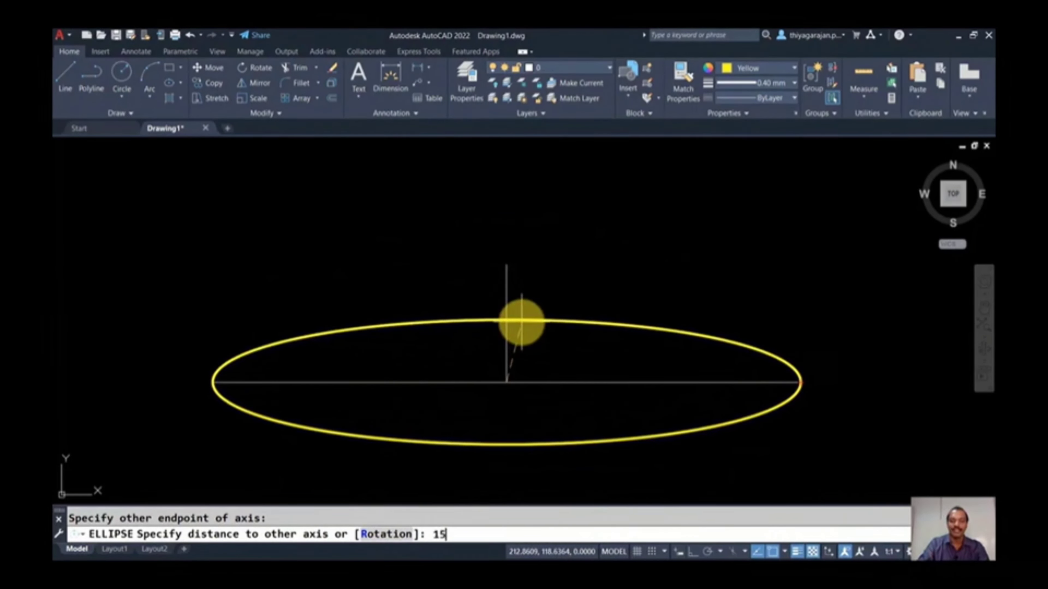
pyautogui.press('Return')
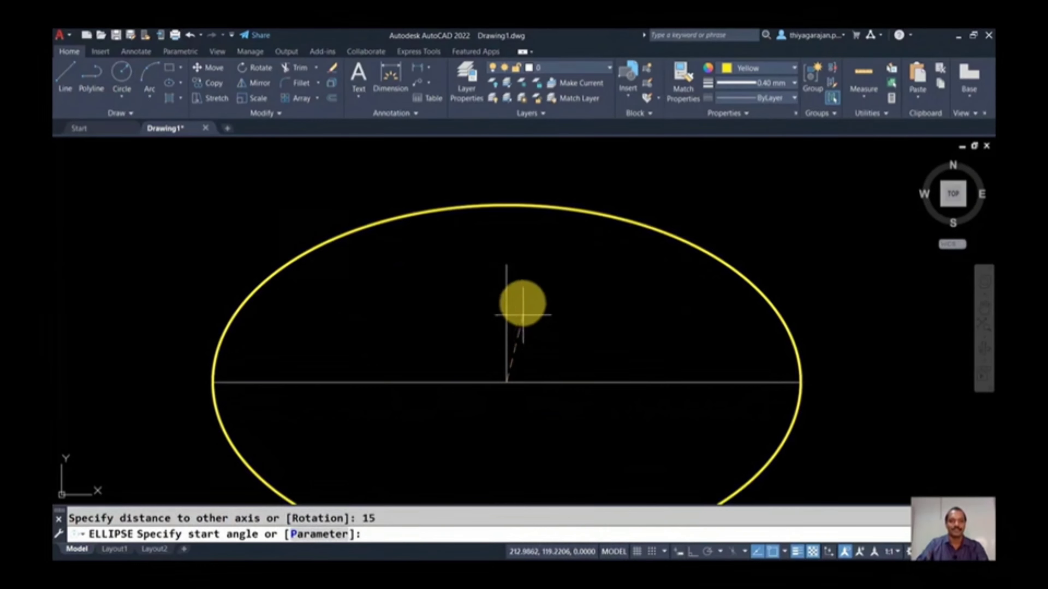
pyautogui.scroll(-3, 465, 238)
pyautogui.scroll(2, 457, 269)
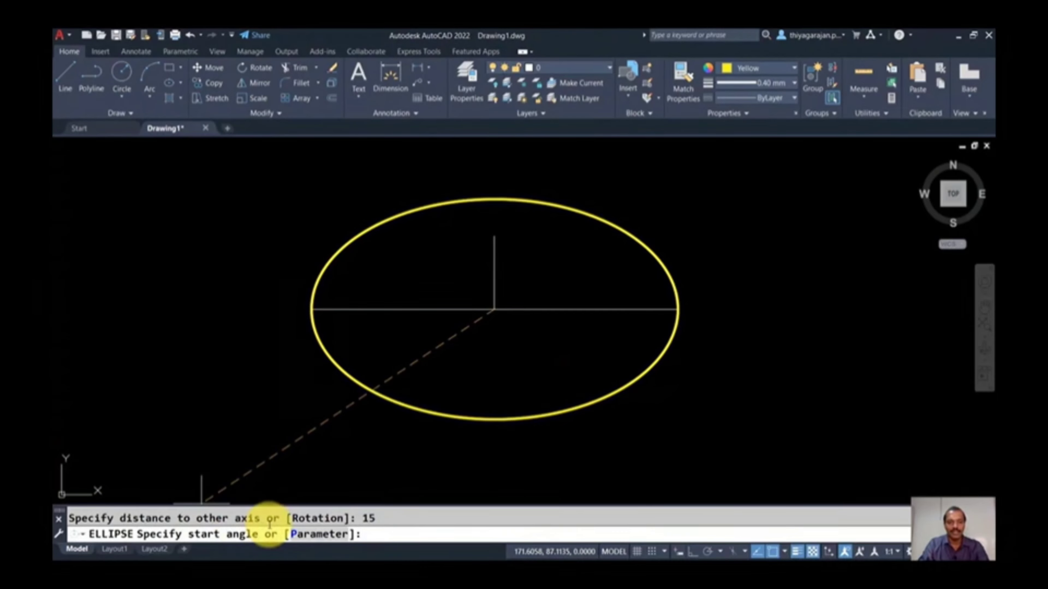
pyautogui.press('Return')
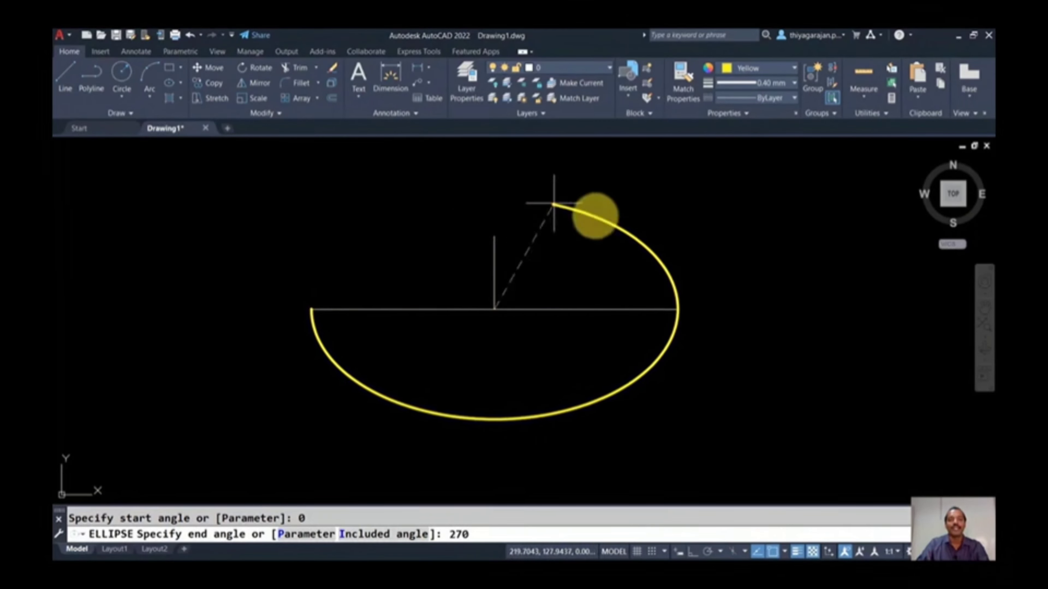
pyautogui.press('Return')
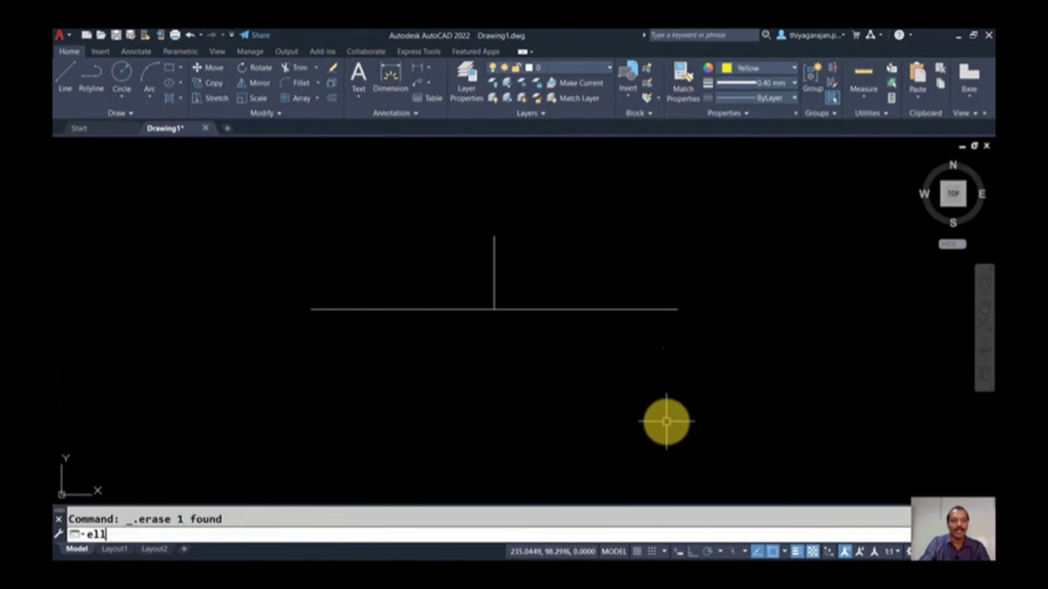
# Step: Draw an elliptical arc from the horizontal line's right end to its left end, through the vertical line's top, start angle 0, included angle 180
pyautogui.press('Return')
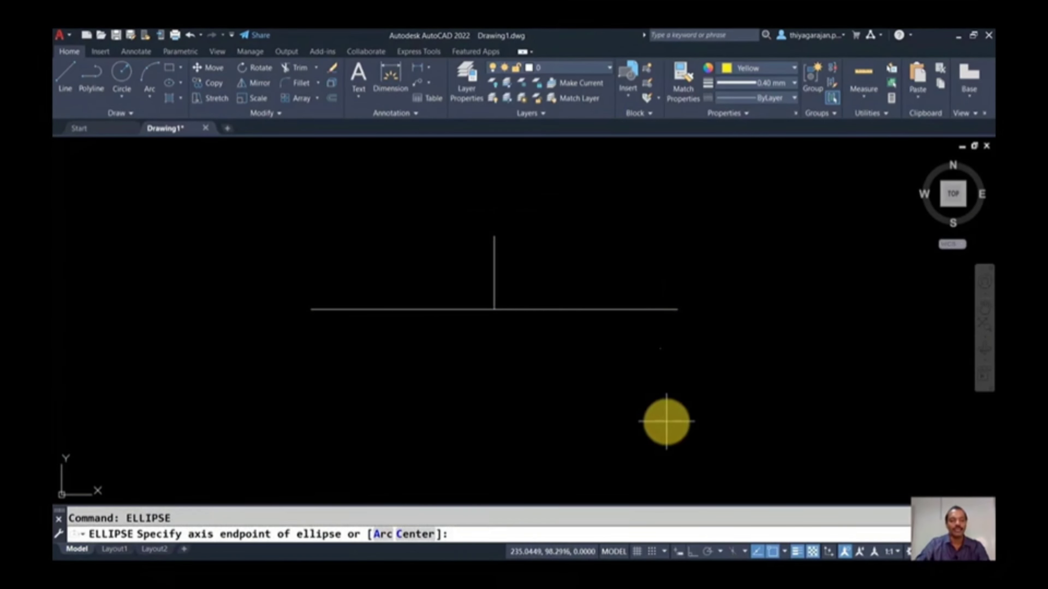
pyautogui.click(383, 533)
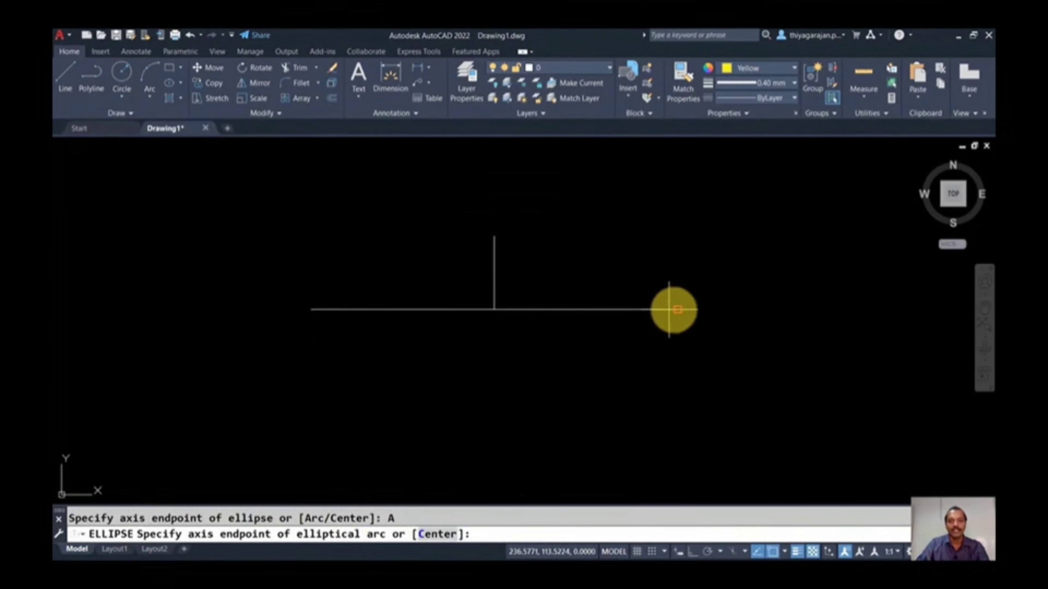
pyautogui.click(678, 309)
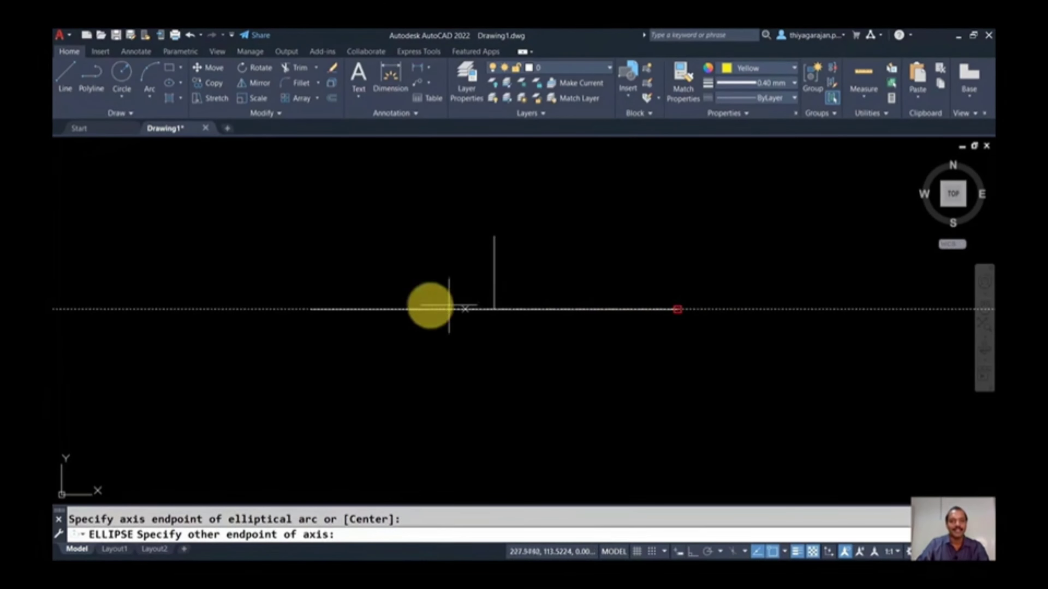
pyautogui.click(312, 309)
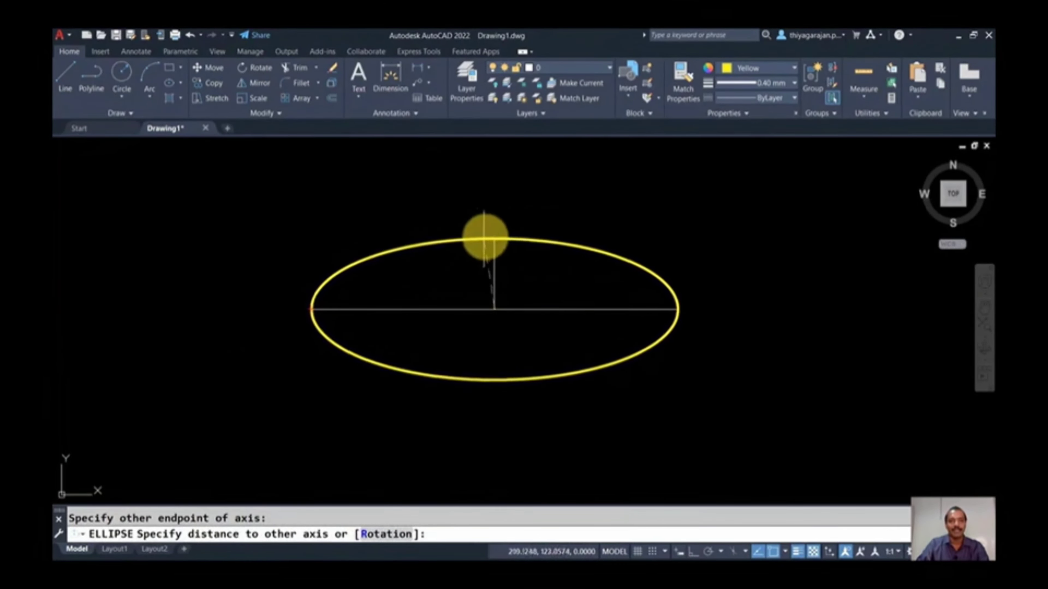
pyautogui.click(494, 235)
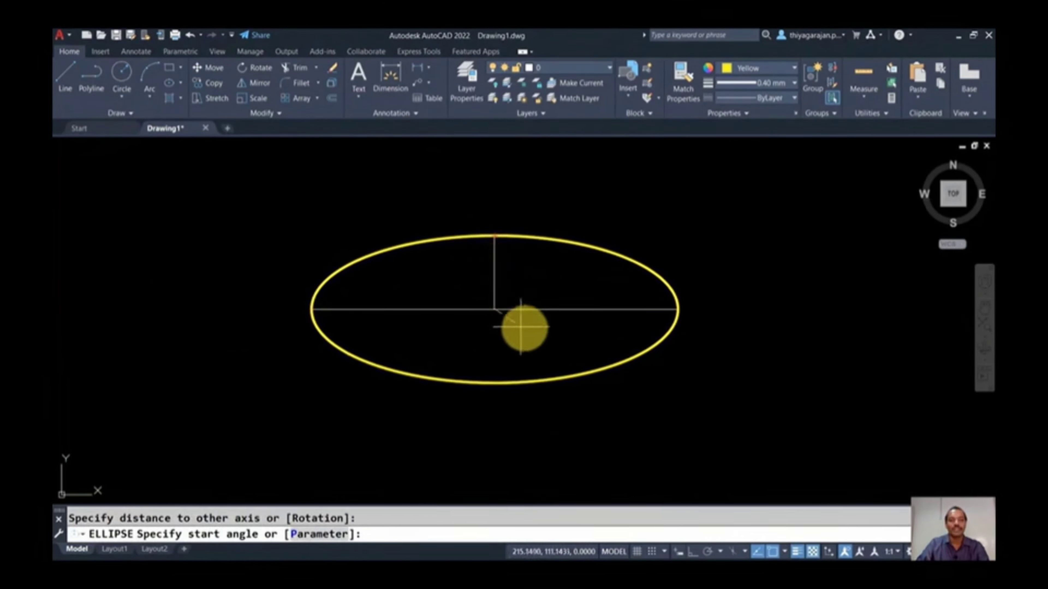
pyautogui.press('Return')
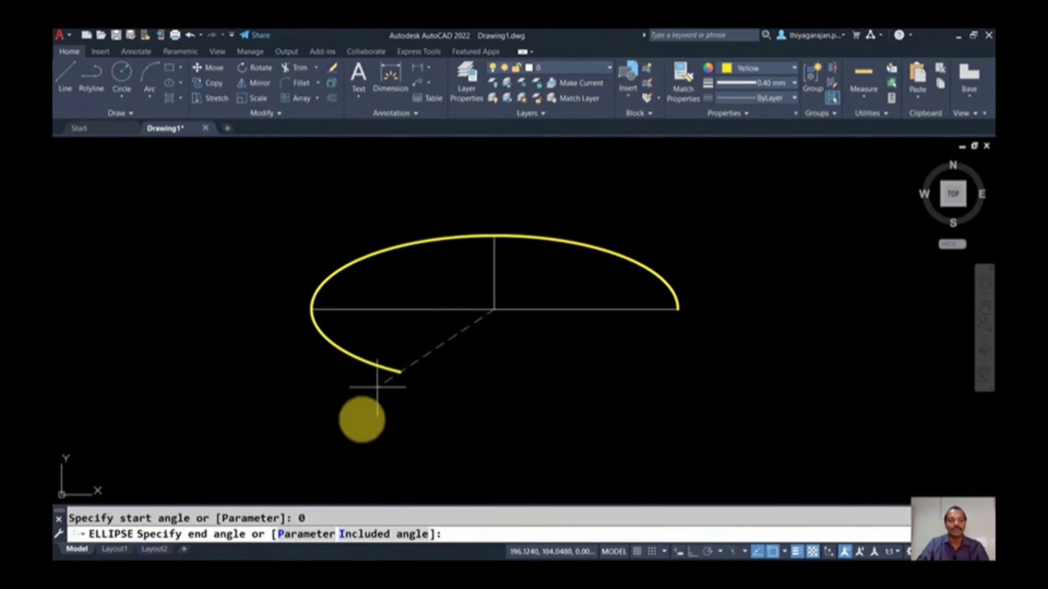
pyautogui.click(365, 533)
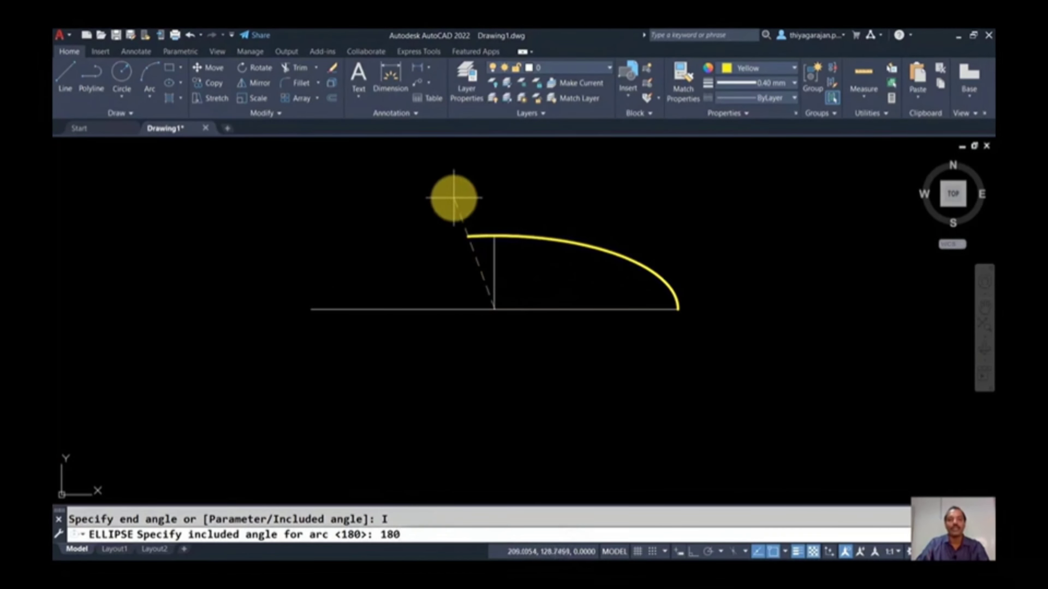
pyautogui.press('Return')
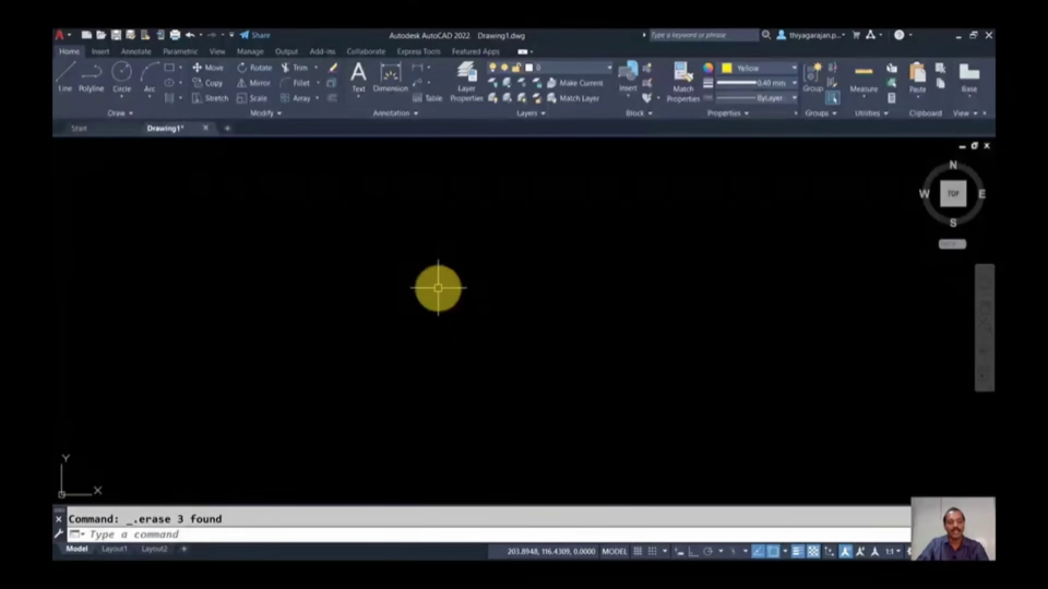
# Step: Draw a circle with a radius of 25 in the empty drawing area
pyautogui.write('c')
pyautogui.press('Return')
pyautogui.click(465, 317)
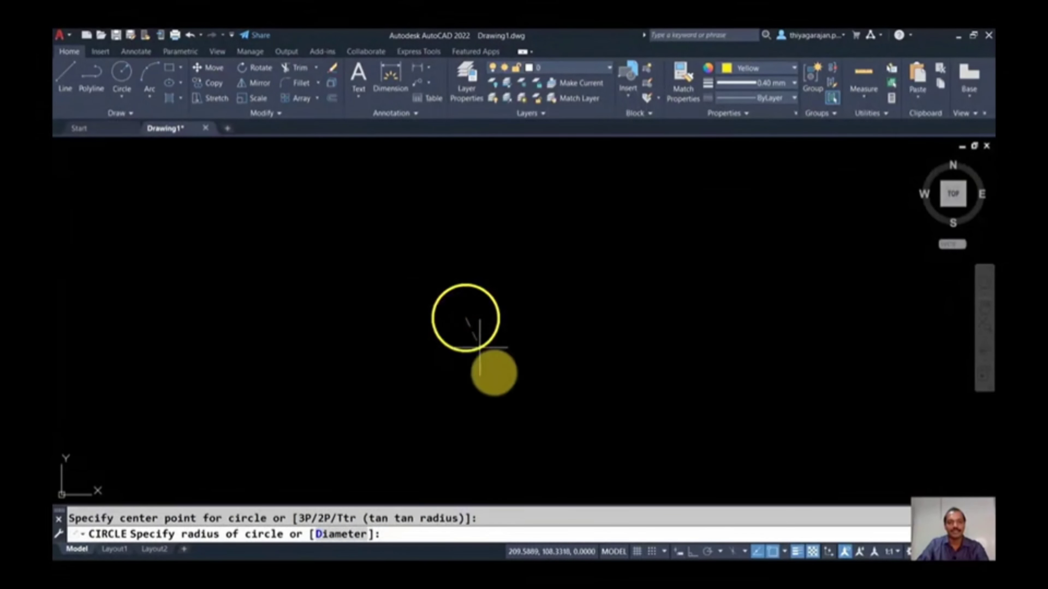
pyautogui.write('25')
pyautogui.press('Return')
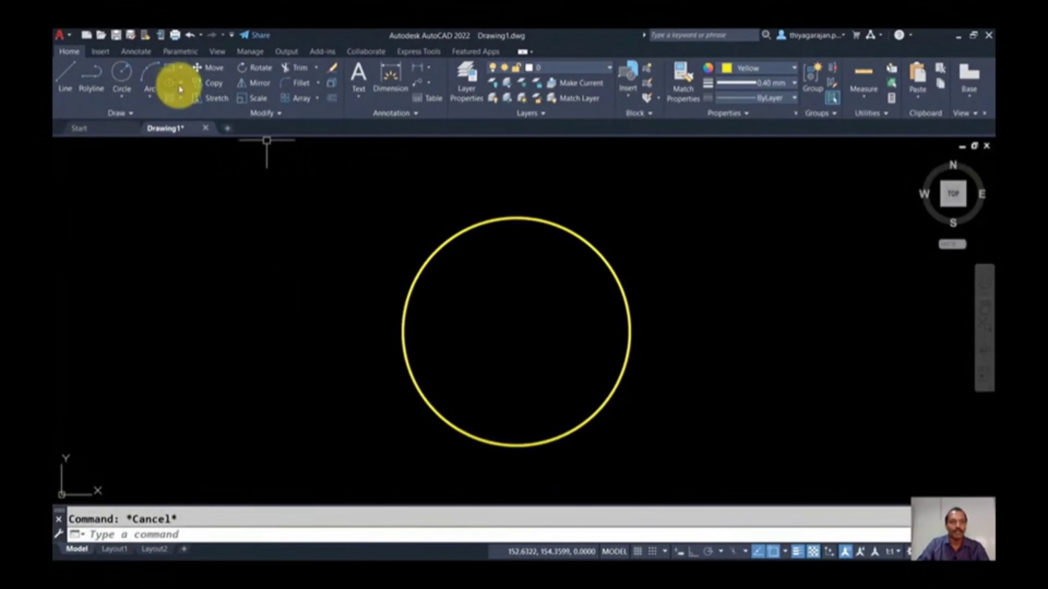
# Step: Draw a Center ellipse from the circle's centre to its top quadrant, with a distance of 10 to the other axis
pyautogui.click(181, 84)
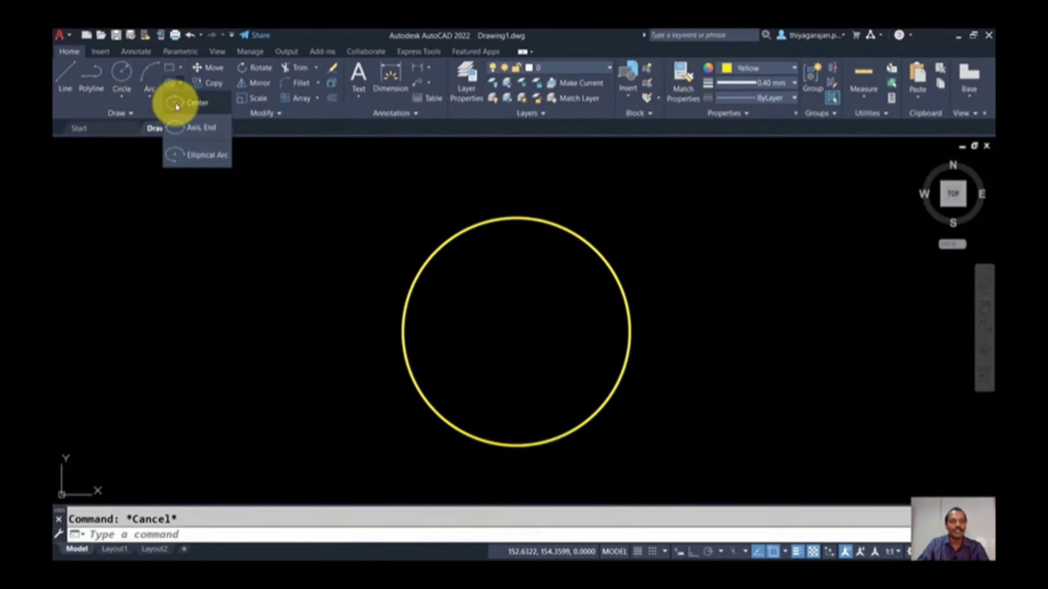
pyautogui.click(175, 103)
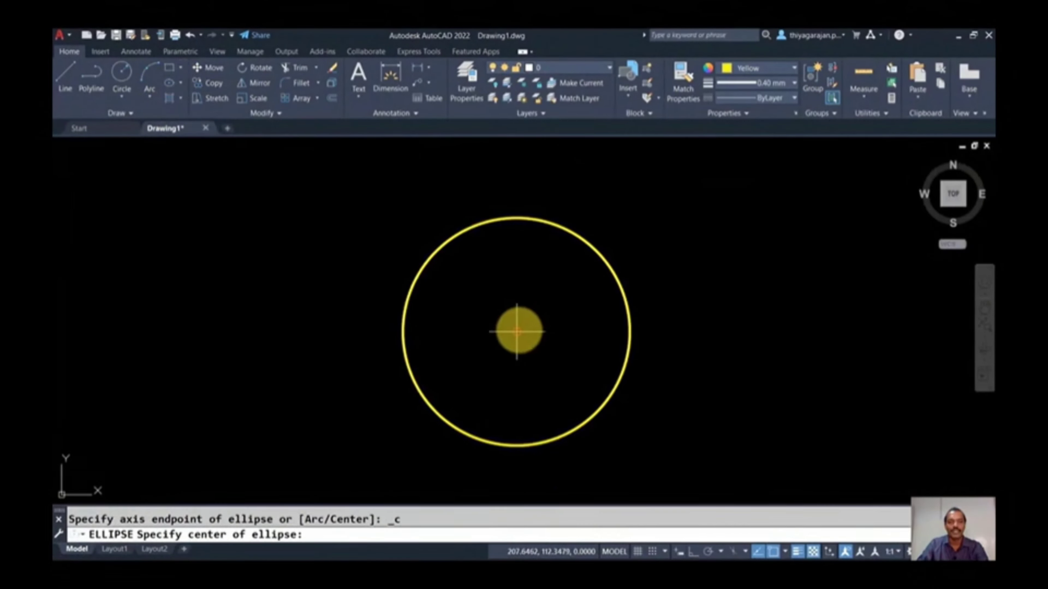
pyautogui.click(517, 332)
pyautogui.click(516, 218)
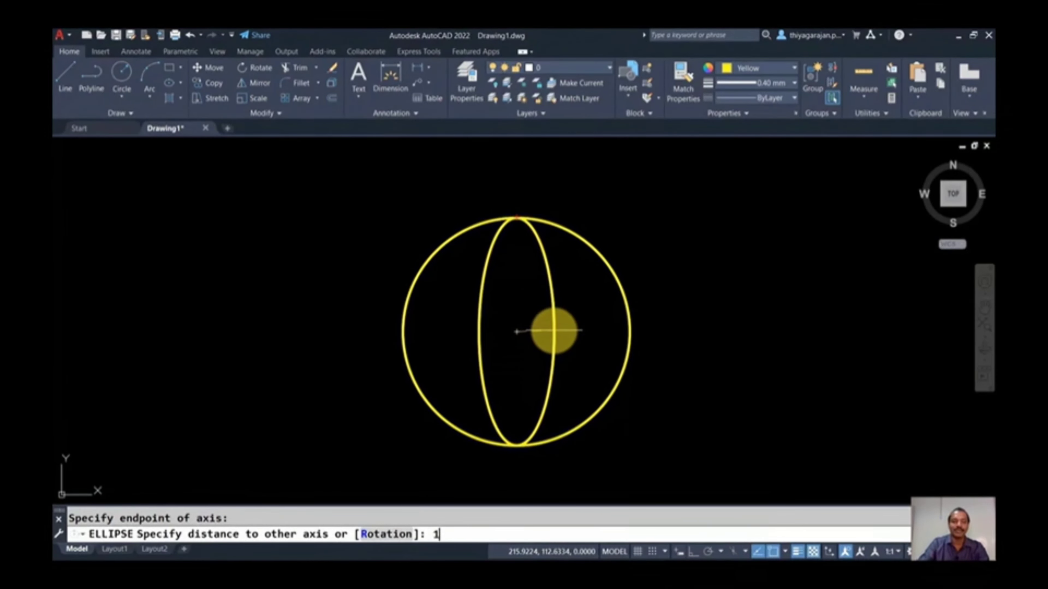
pyautogui.press('Return')
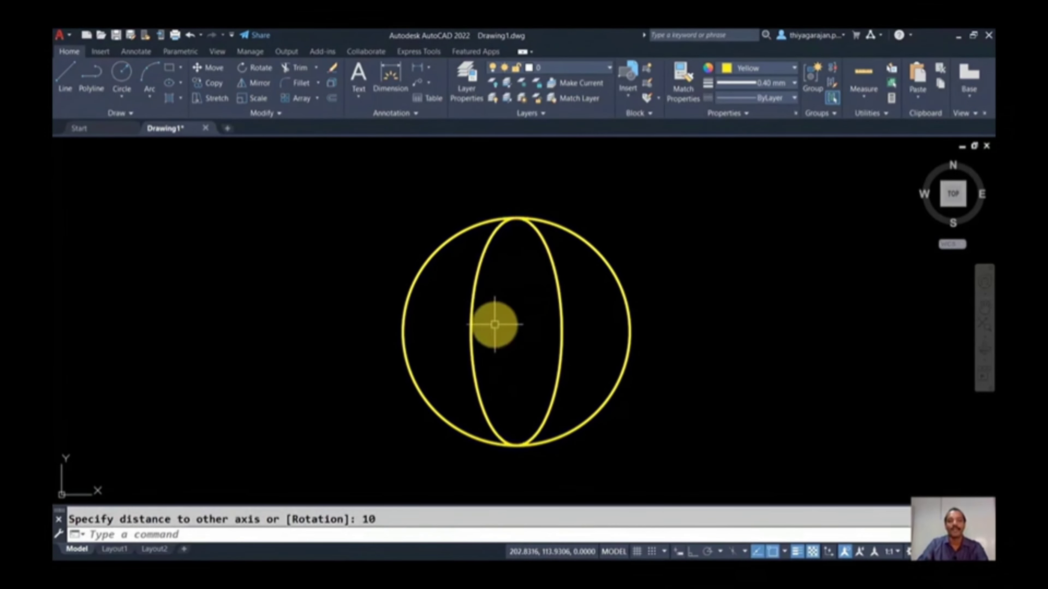
# Step: Draw an Axis, End ellipse between the circle's left and right quadrants, with a distance of 10 to the other axis
pyautogui.click(180, 83)
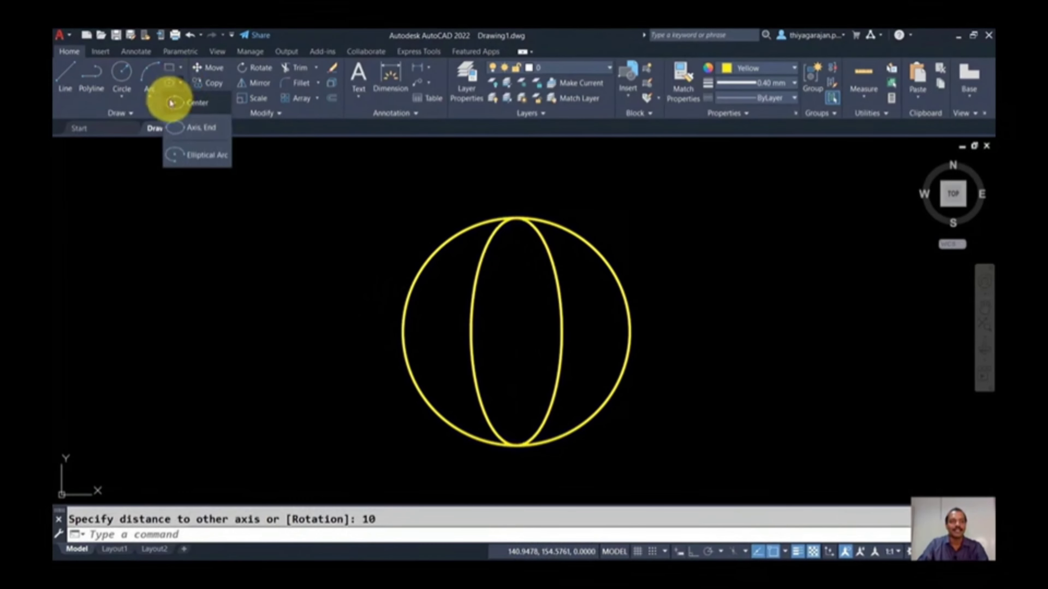
pyautogui.click(173, 128)
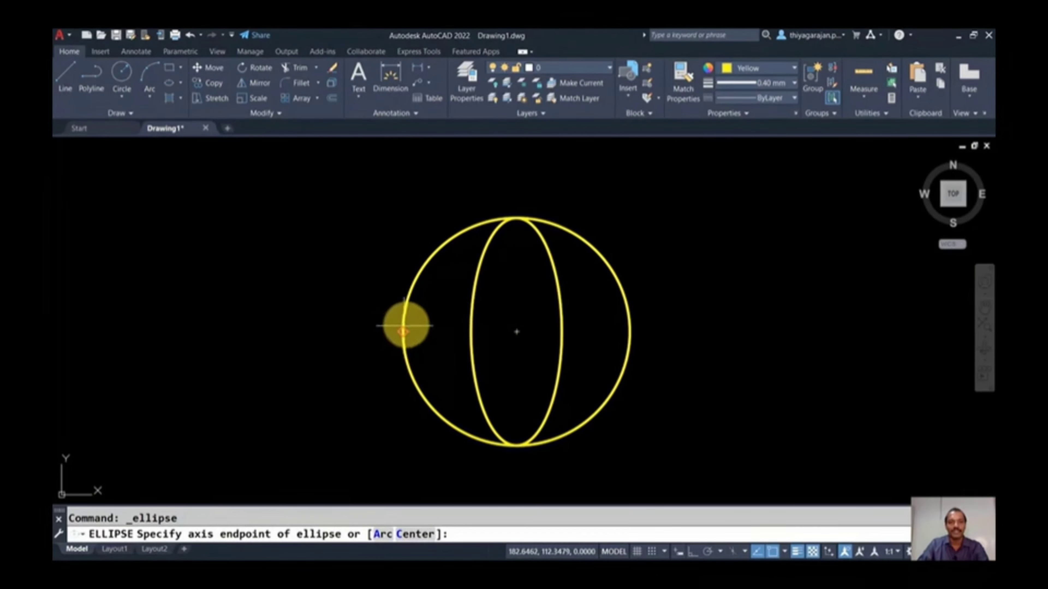
pyautogui.click(403, 332)
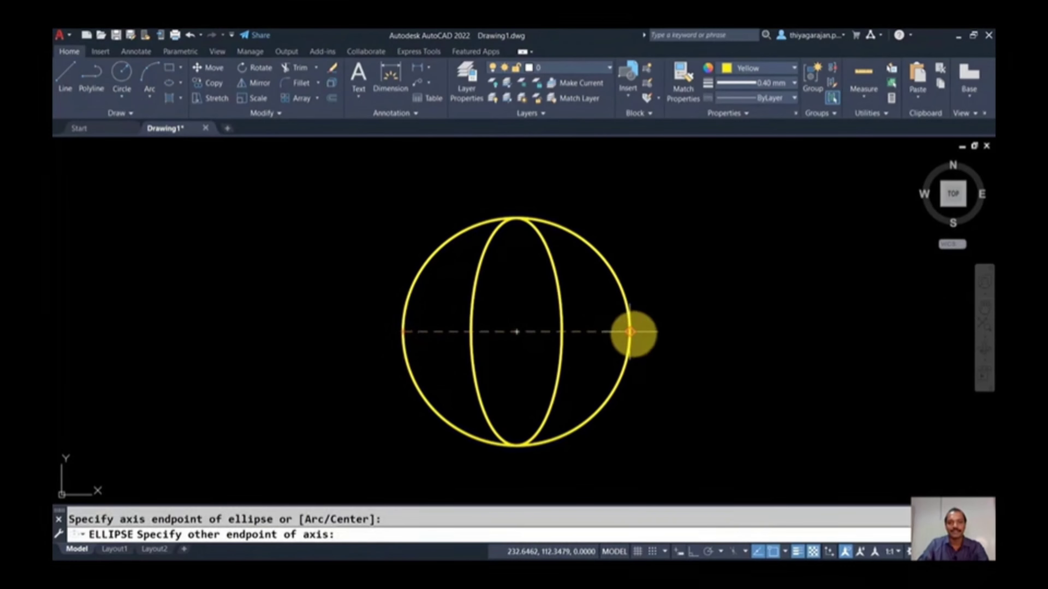
pyautogui.click(628, 335)
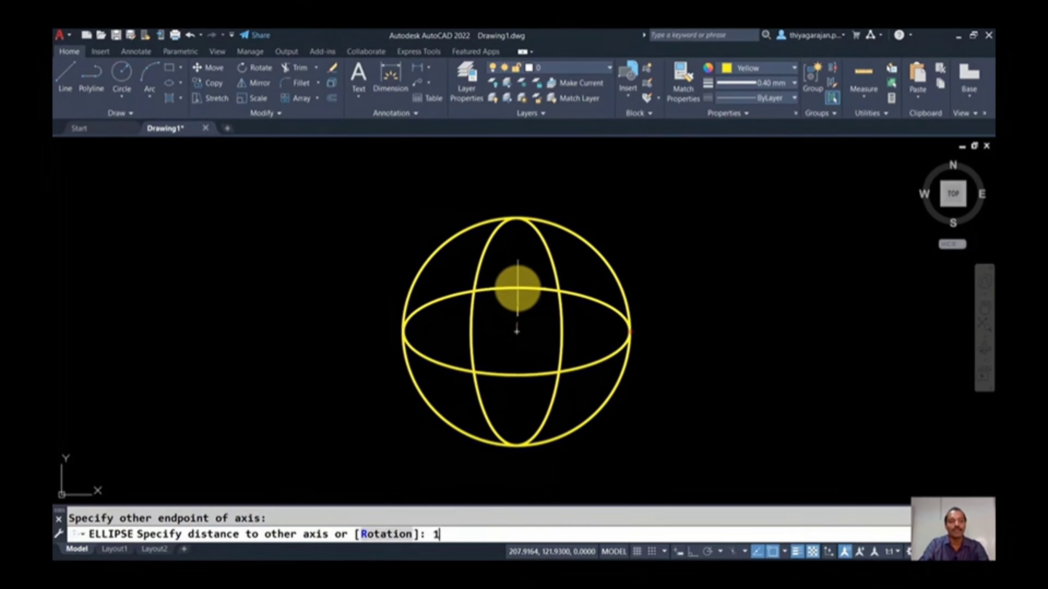
pyautogui.write('10')
pyautogui.press('Return')
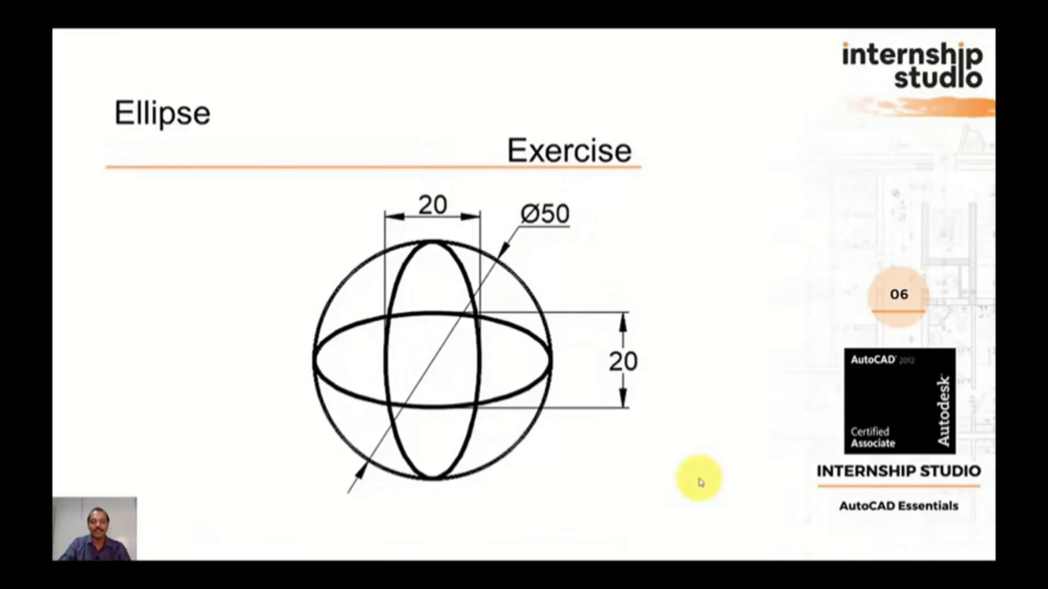
pyautogui.click(700, 479)
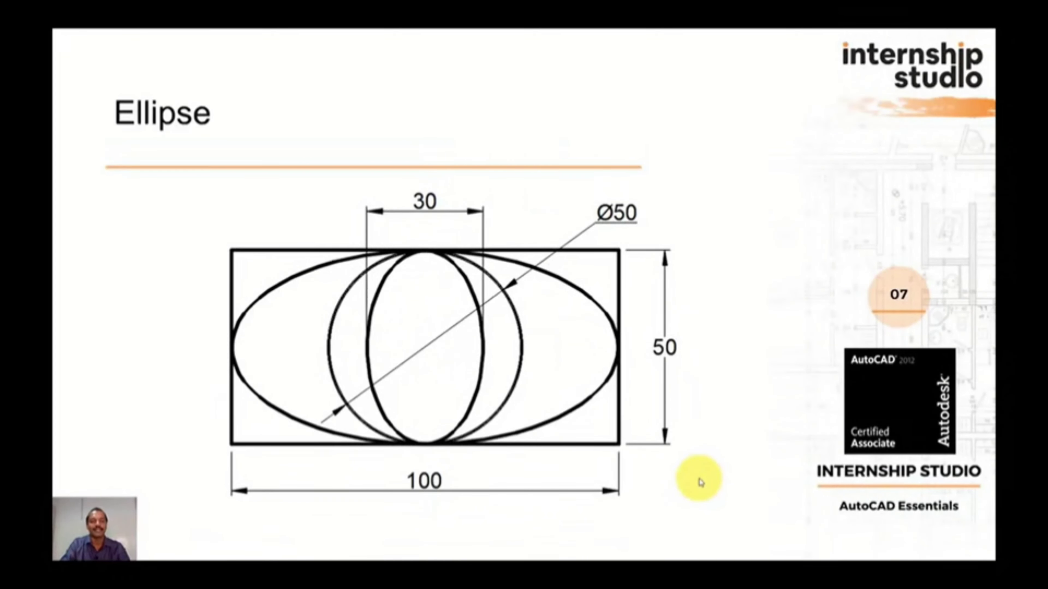
pyautogui.click(699, 479)
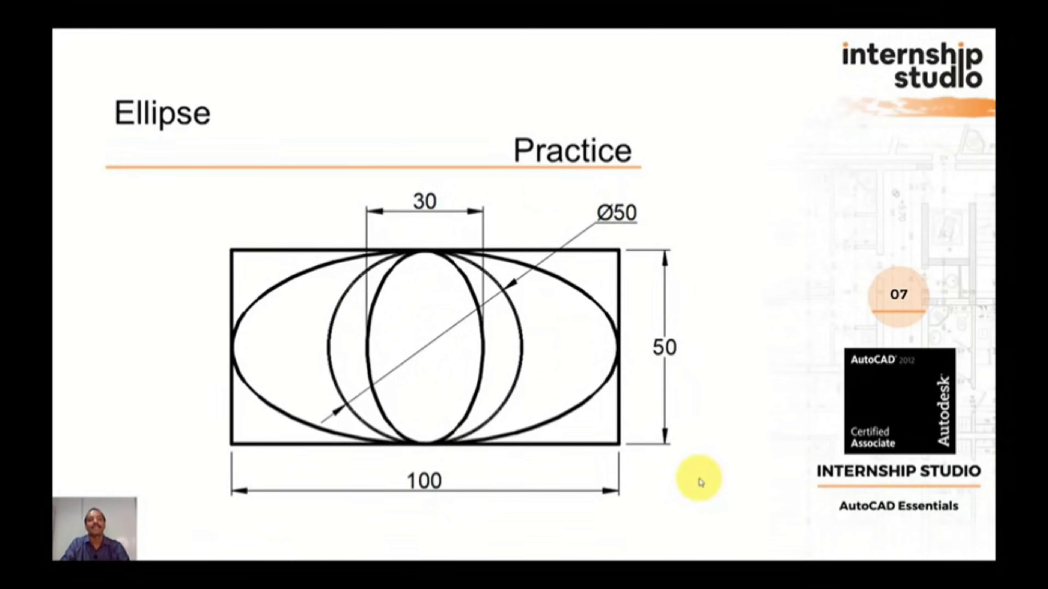
pyautogui.click(700, 479)
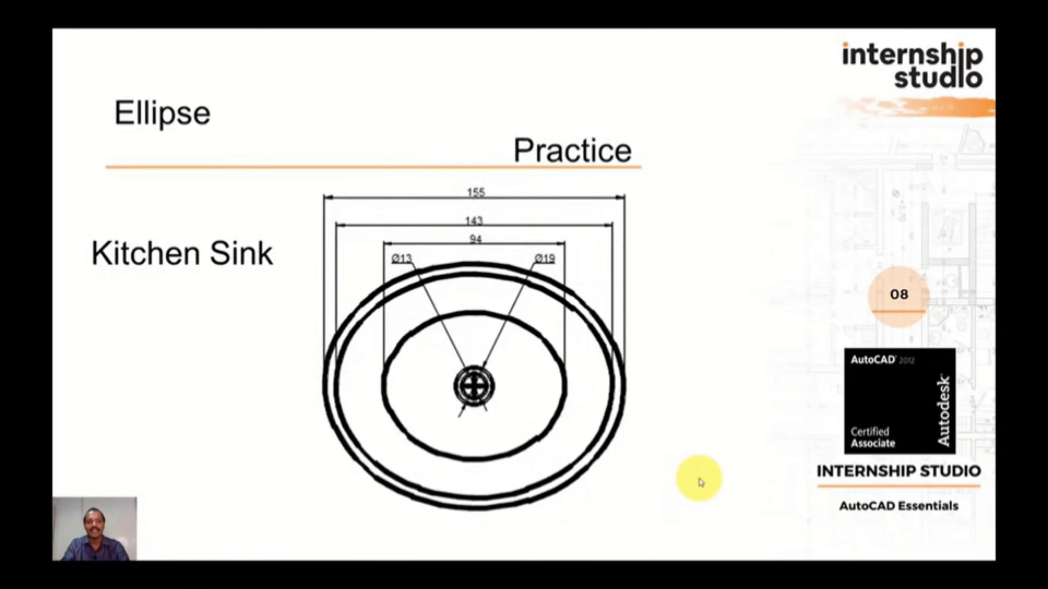
pyautogui.click(700, 482)
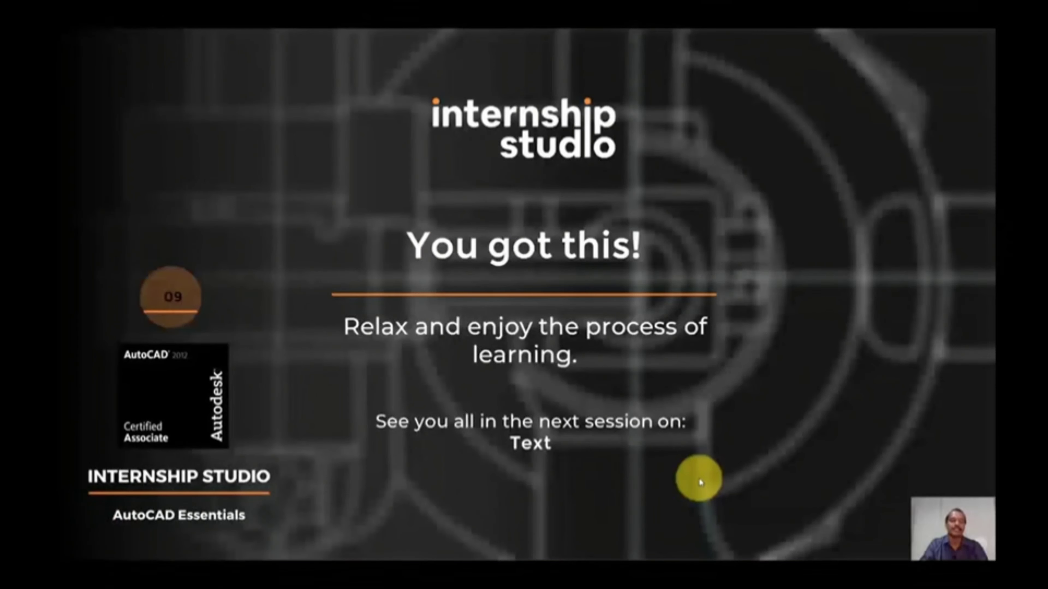